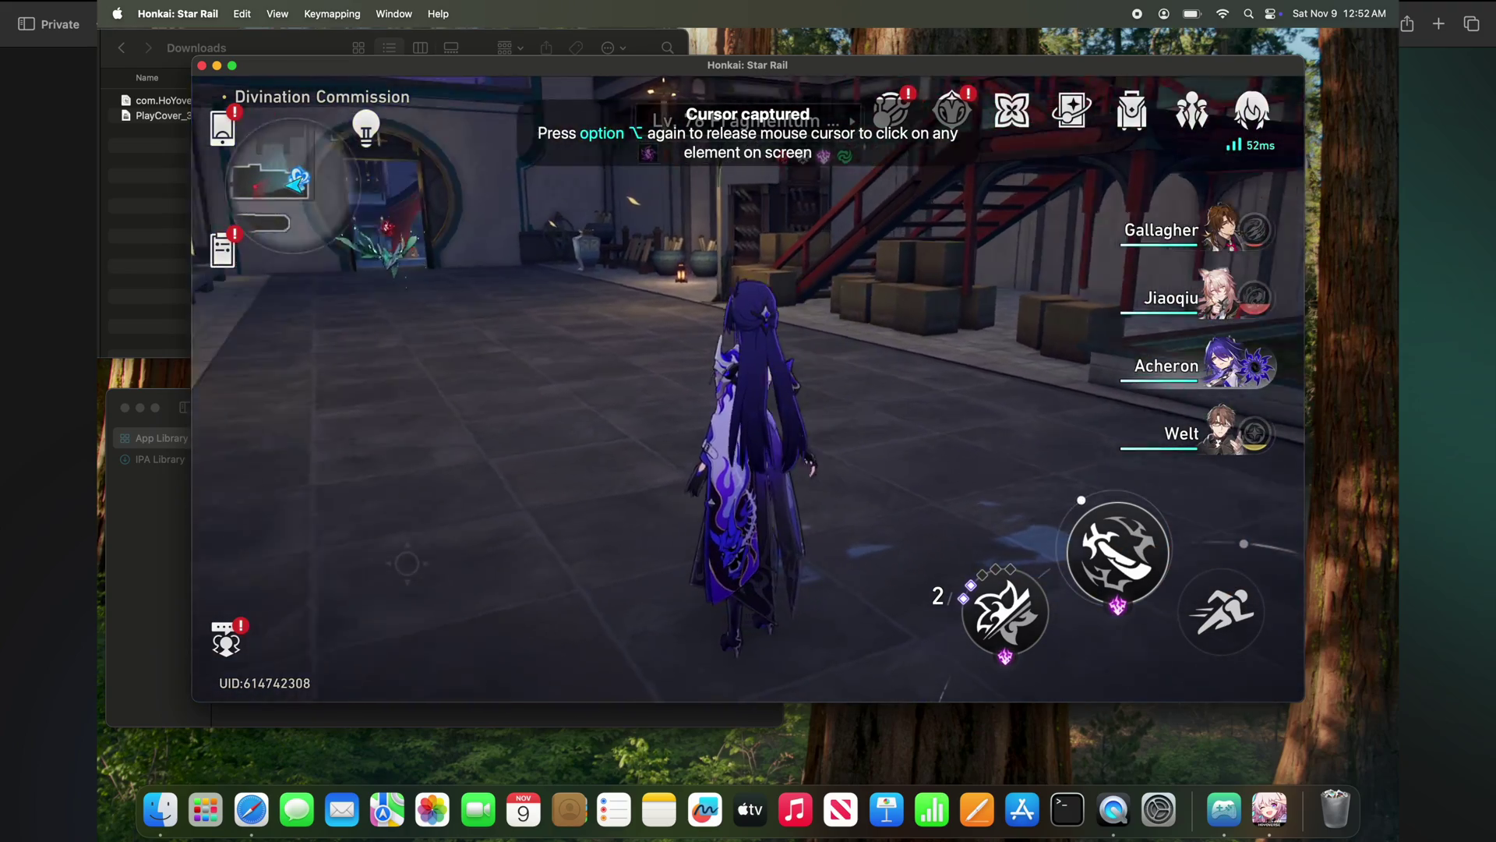
key(s)
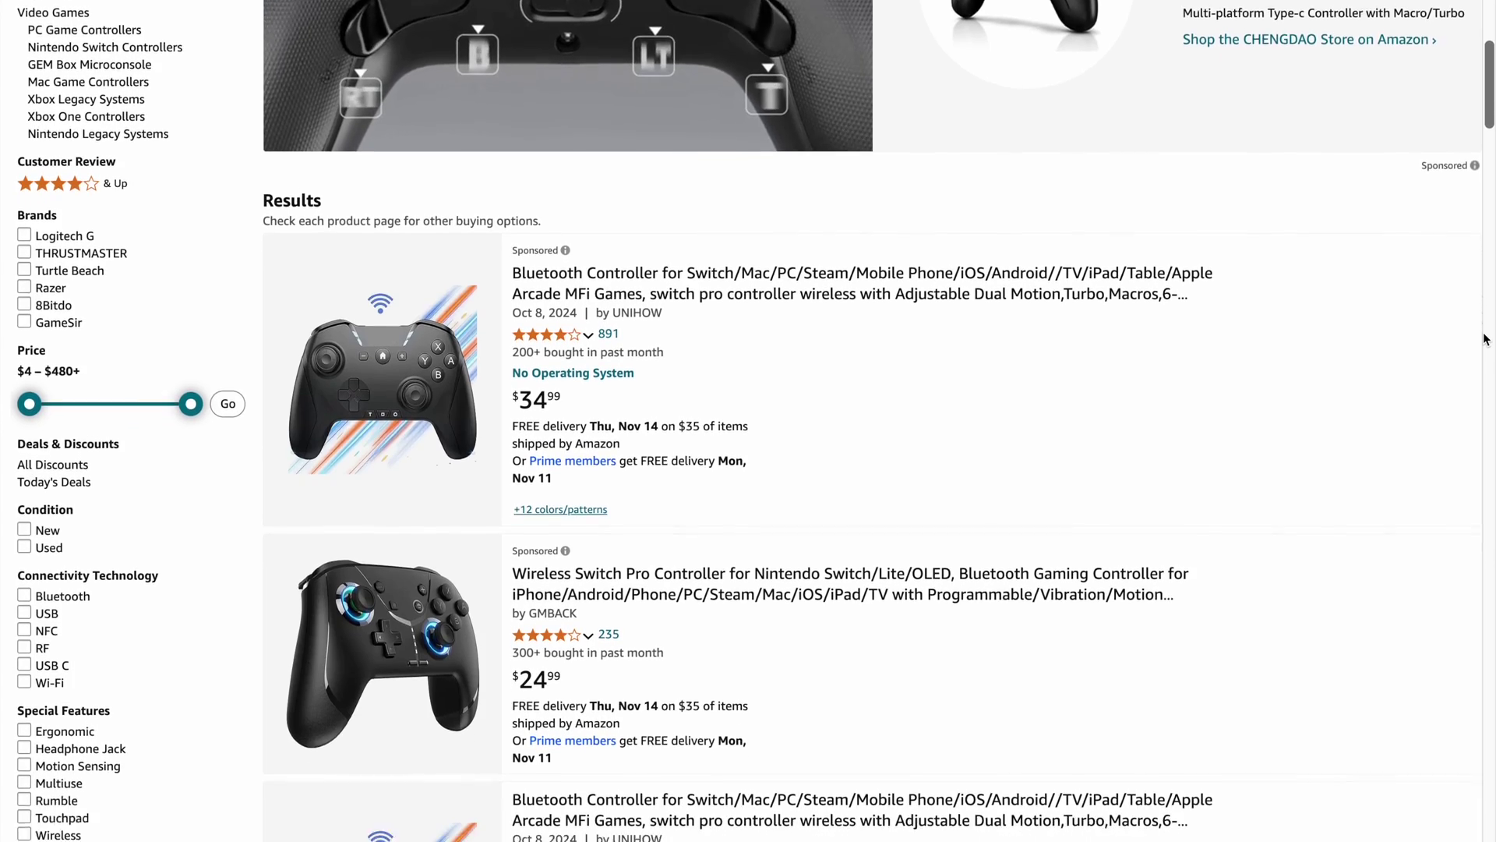
Examine the Amazon search results for Mac-compatible game controllers, comparing the listed models and prices.
scroll(1485, 340, down, 5)
scroll(1485, 339, down, 7)
scroll(1486, 340, down, 10)
scroll(1485, 340, down, 10)
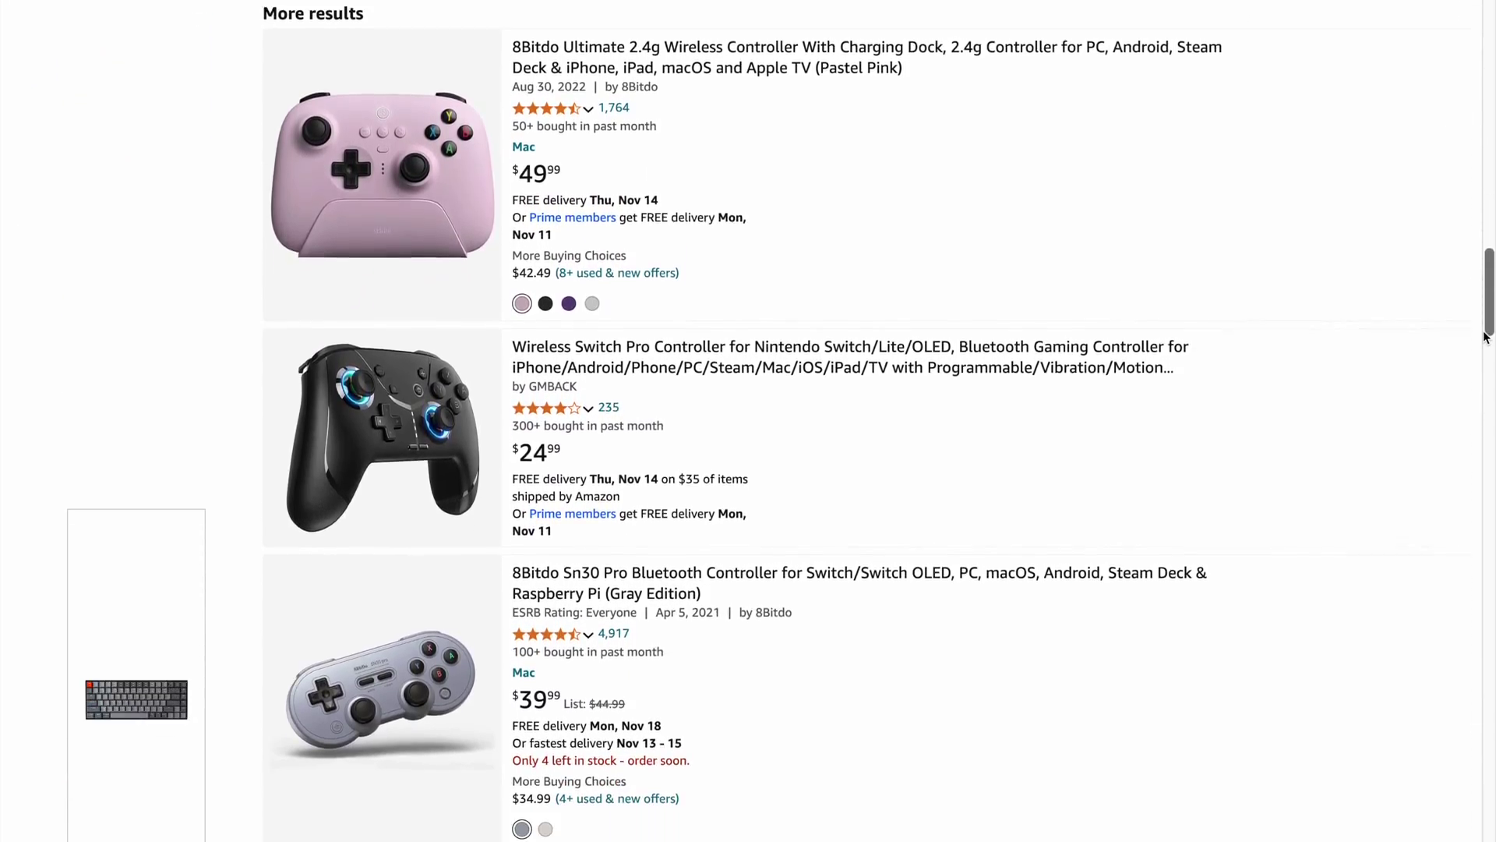
scroll(1485, 338, down, 10)
scroll(1485, 337, down, 10)
scroll(1485, 337, down, 10)
scroll(1486, 337, down, 4)
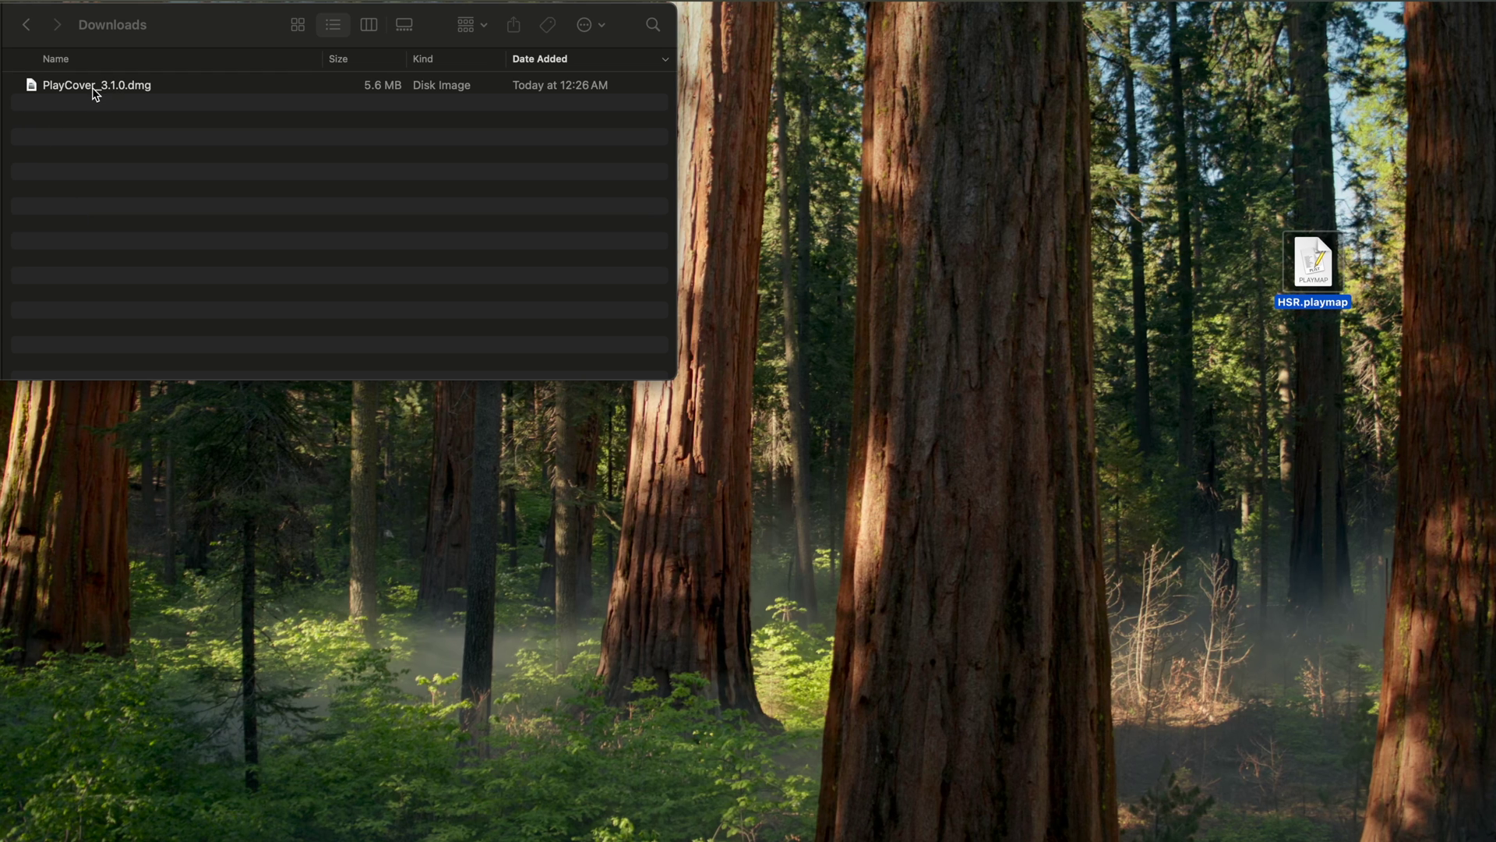
Open PlayCover_3.1.0.dmg from Downloads and install PlayCover into the Applications folder.
click(94, 92)
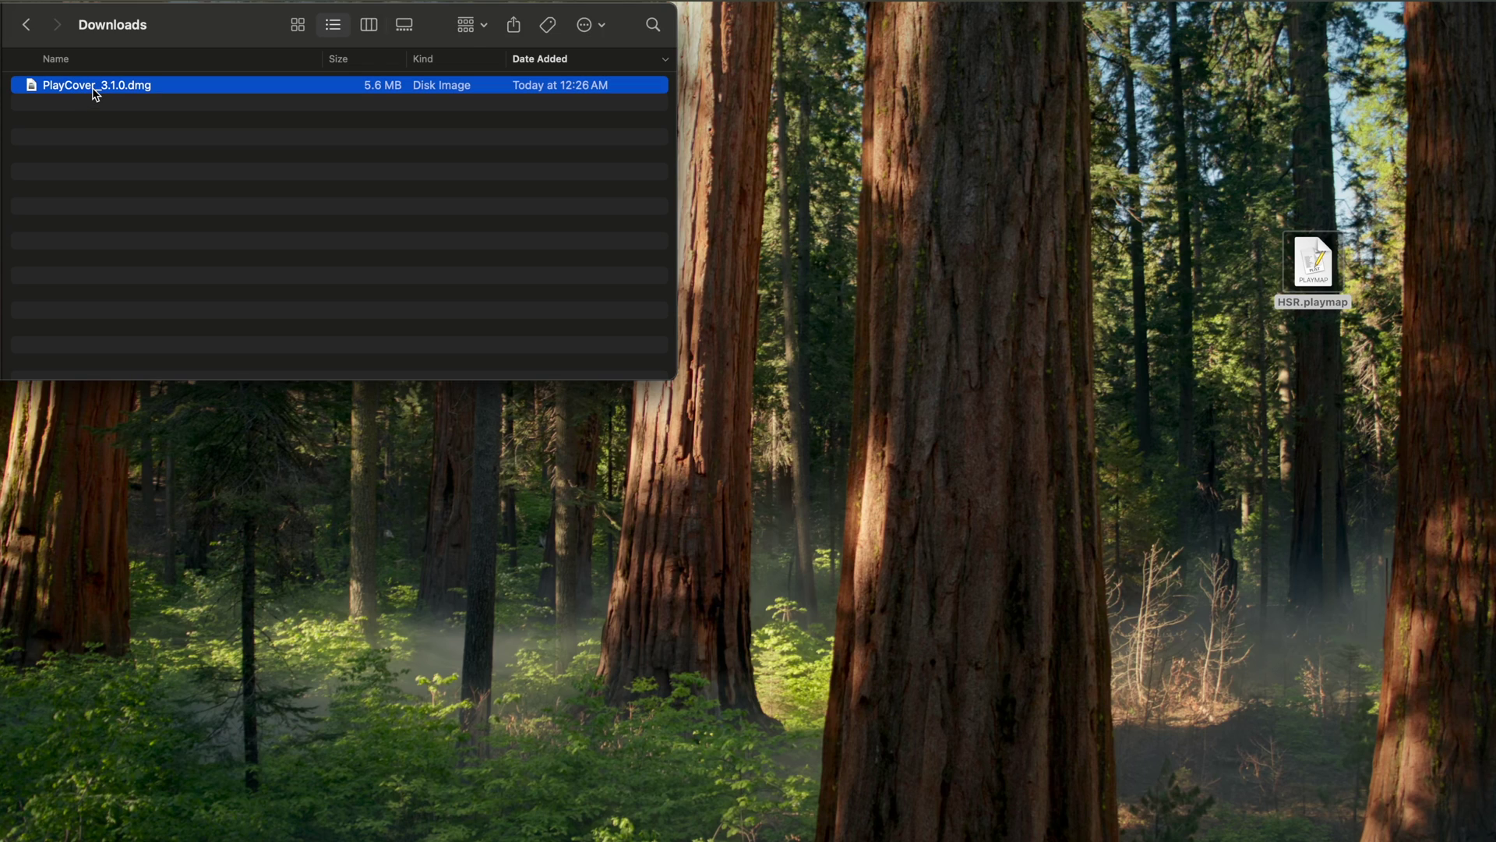
drag(249, 624, 510, 661)
Search this Mac for "playcover", launch the PlayCover application and approve opening the downloaded app.
click(653, 25)
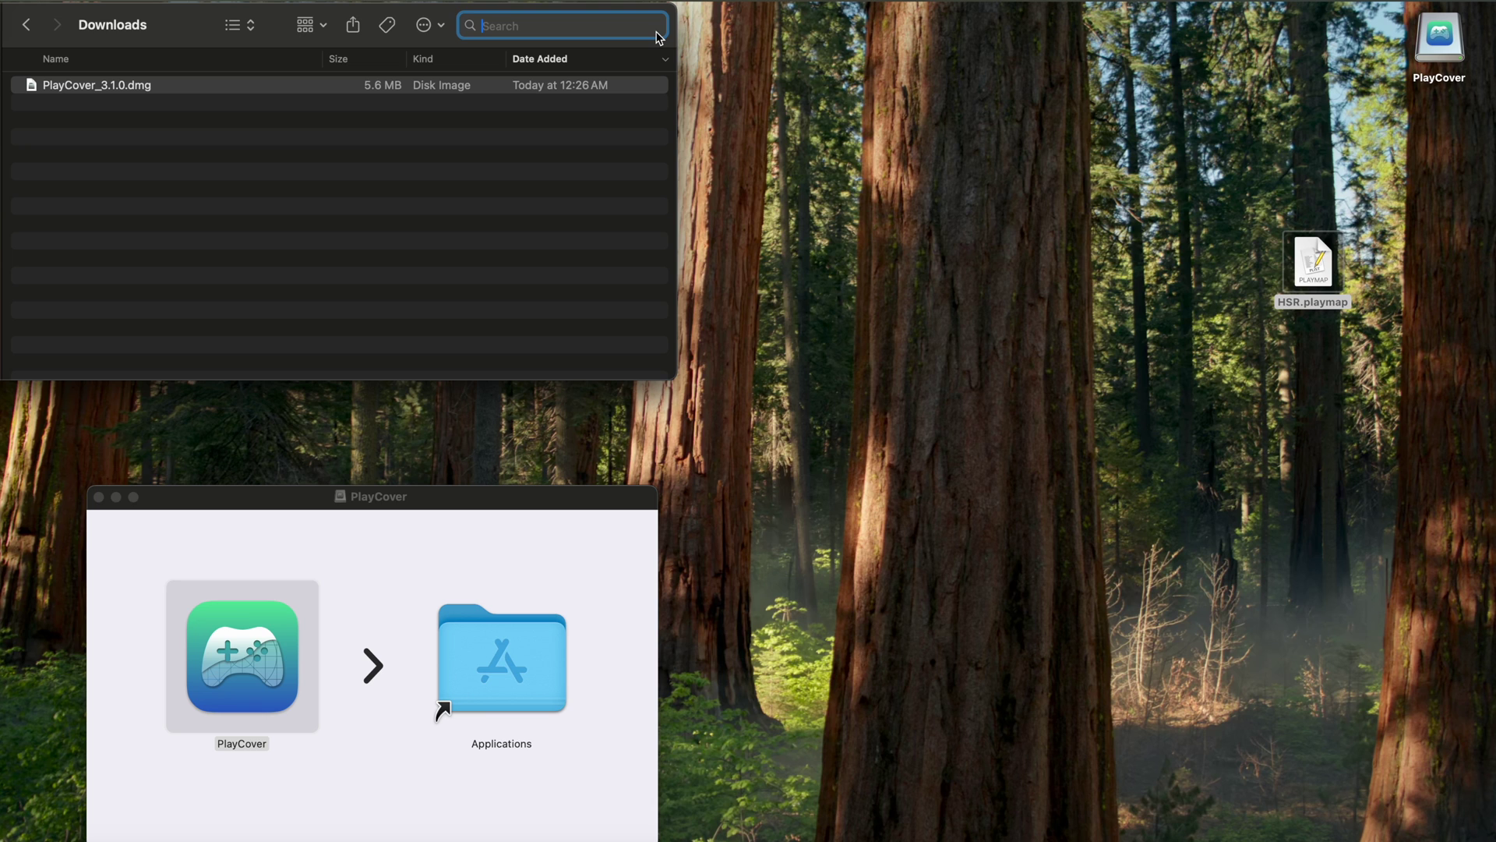
text(playcover)
key(Return)
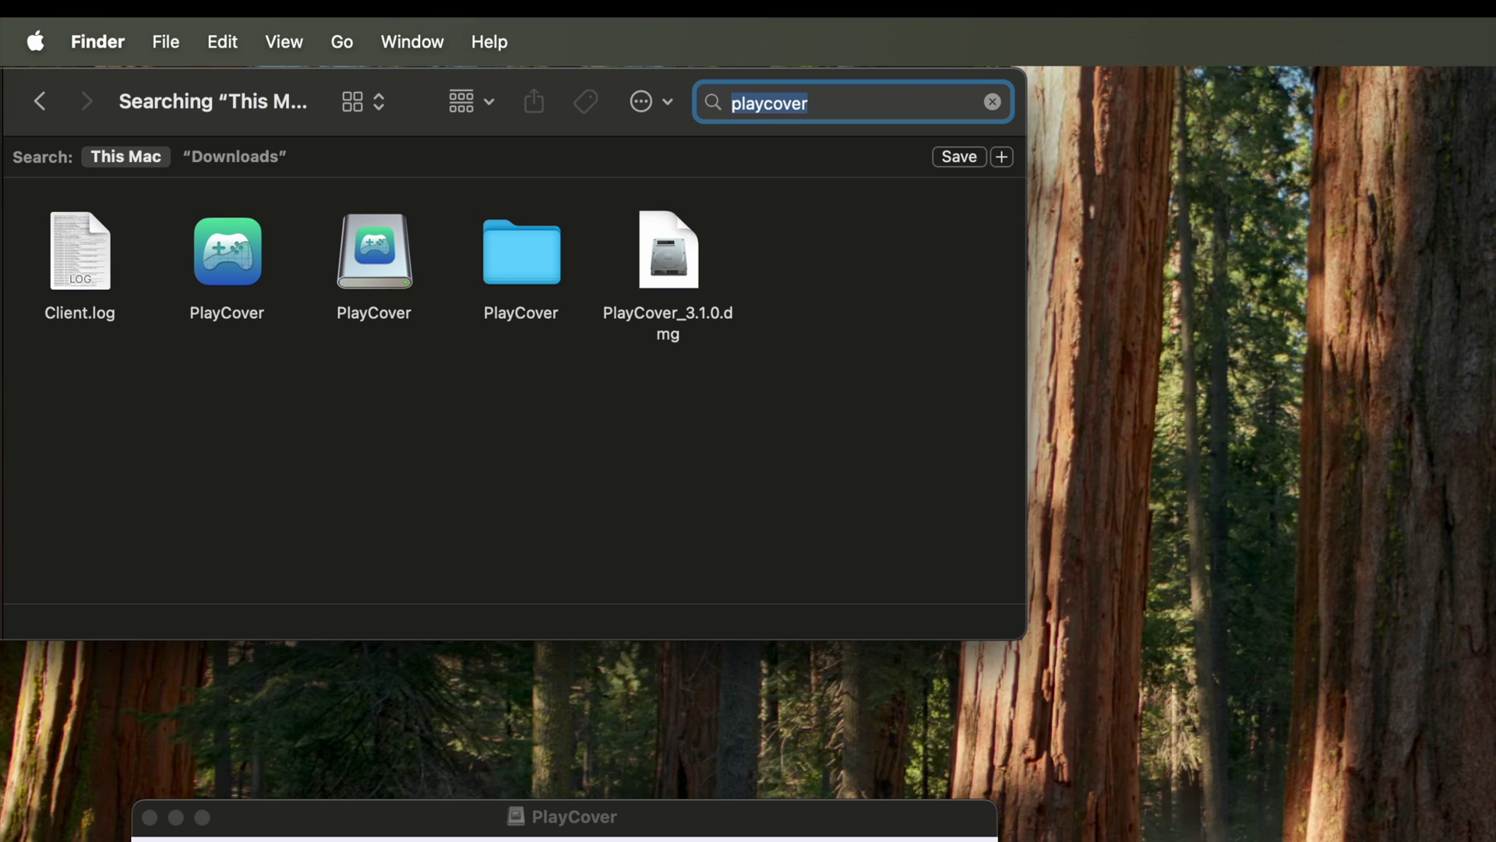
double_click(228, 251)
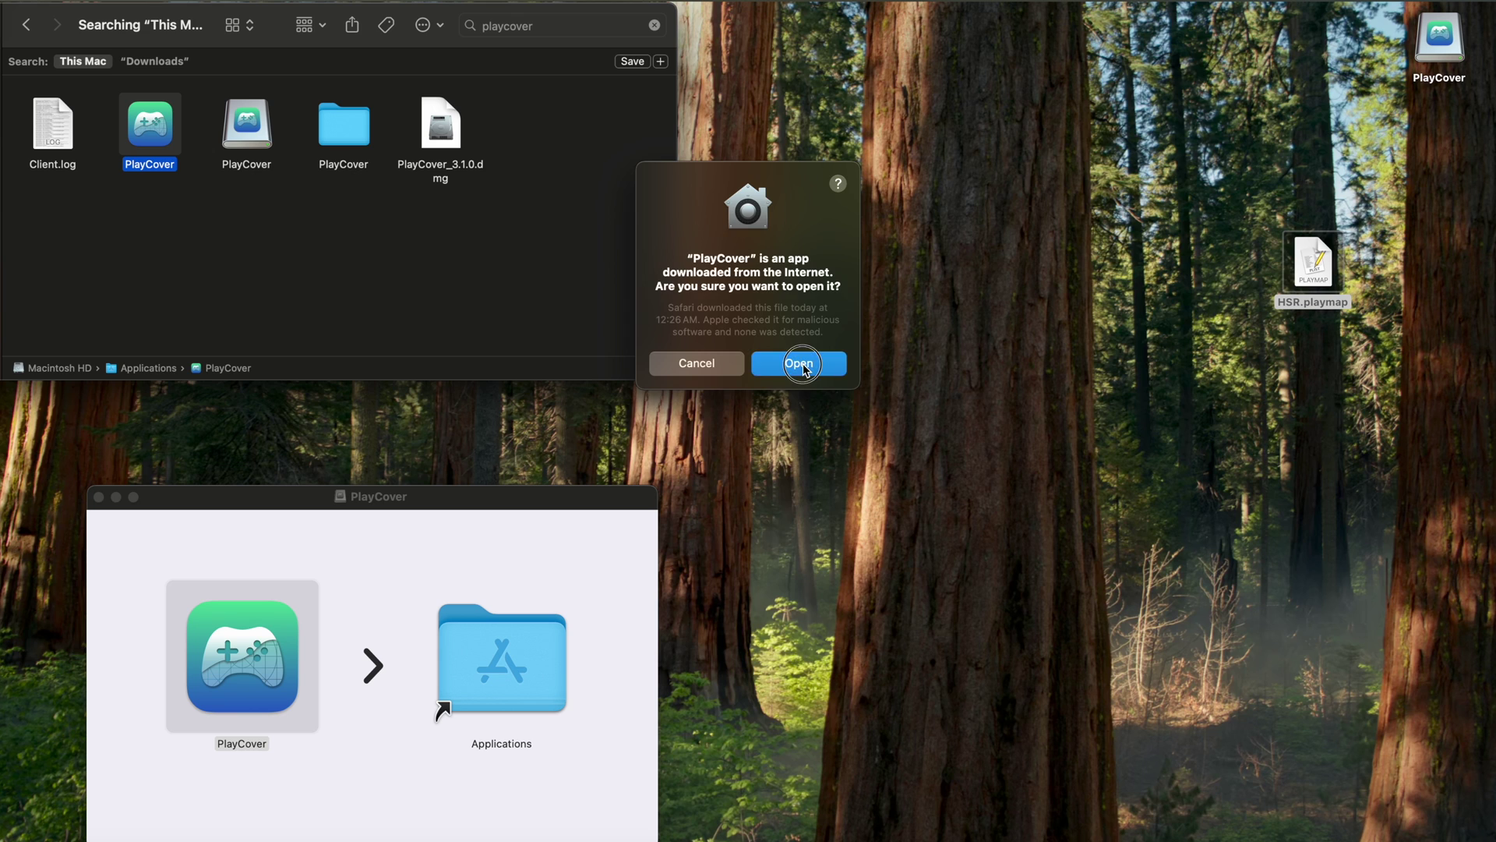
click(800, 364)
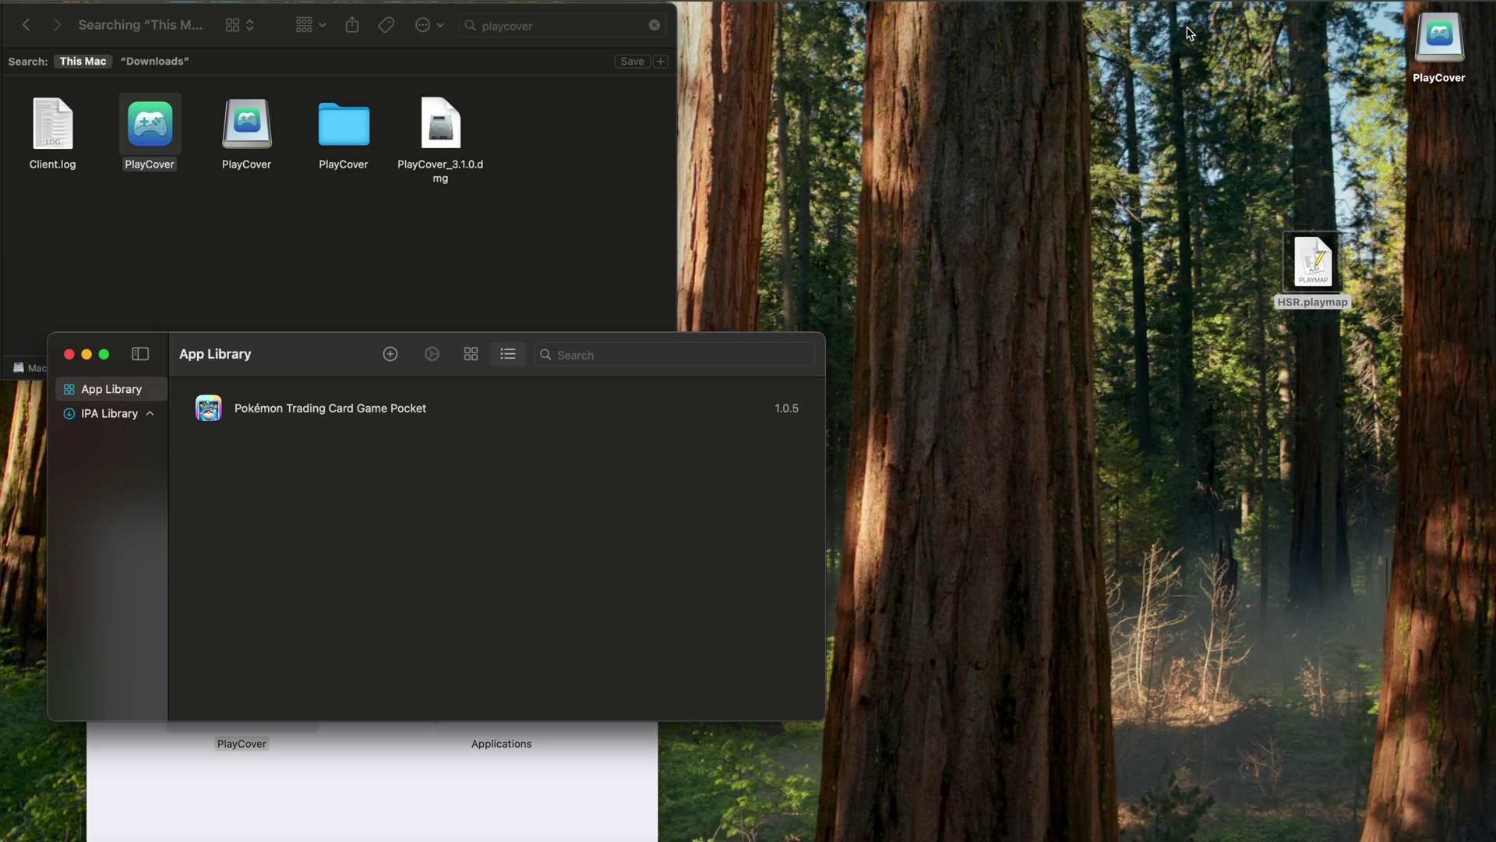
Switch to the decrypt.day page in Safari, dismiss the ad and look up Honkai: Star Rail.
key(ctrl+Right)
key(ctrl+Right)
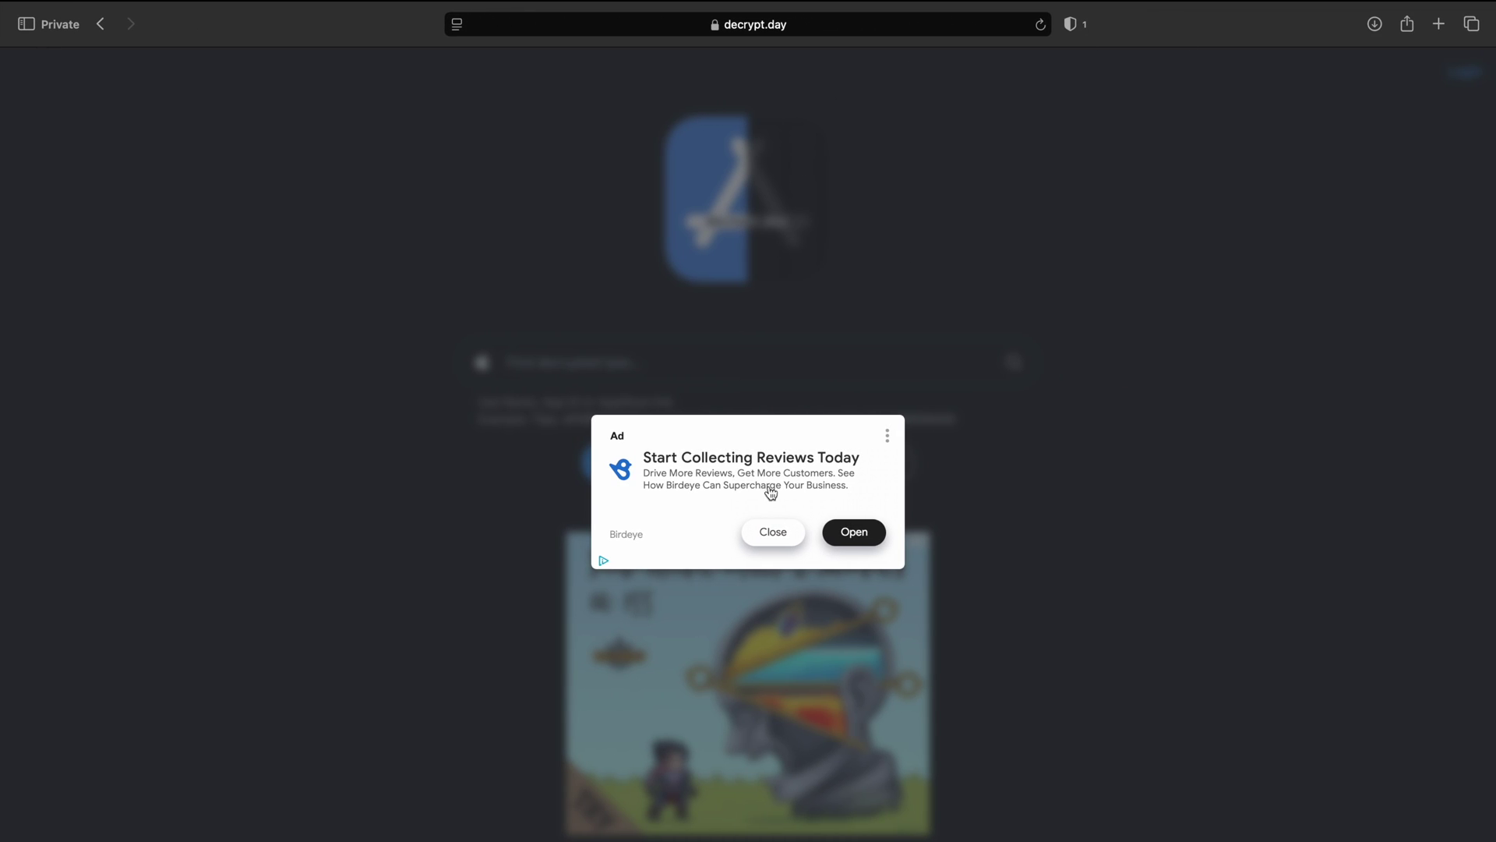
click(771, 535)
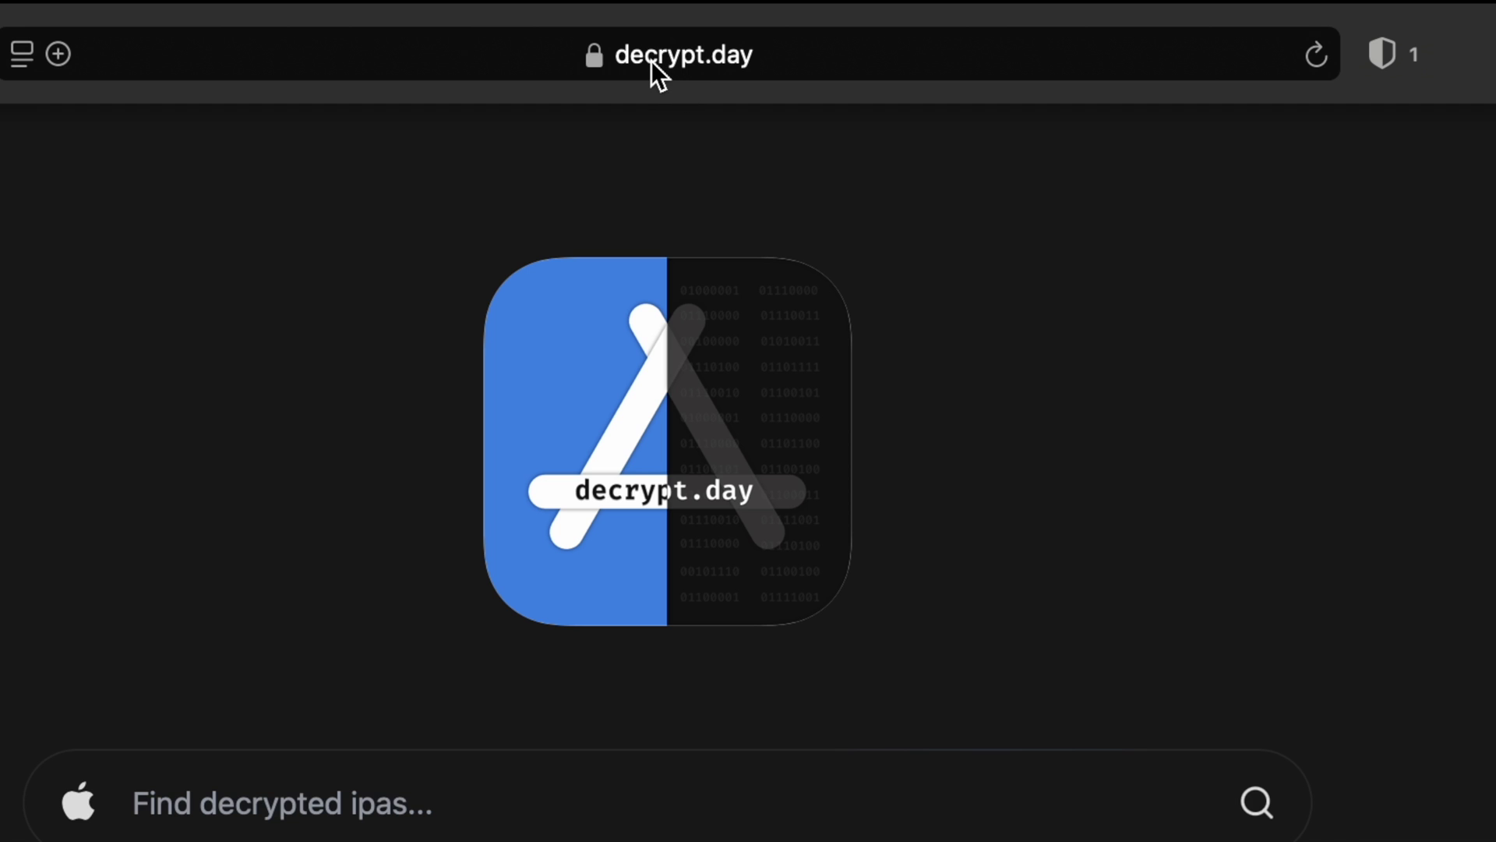
click(238, 811)
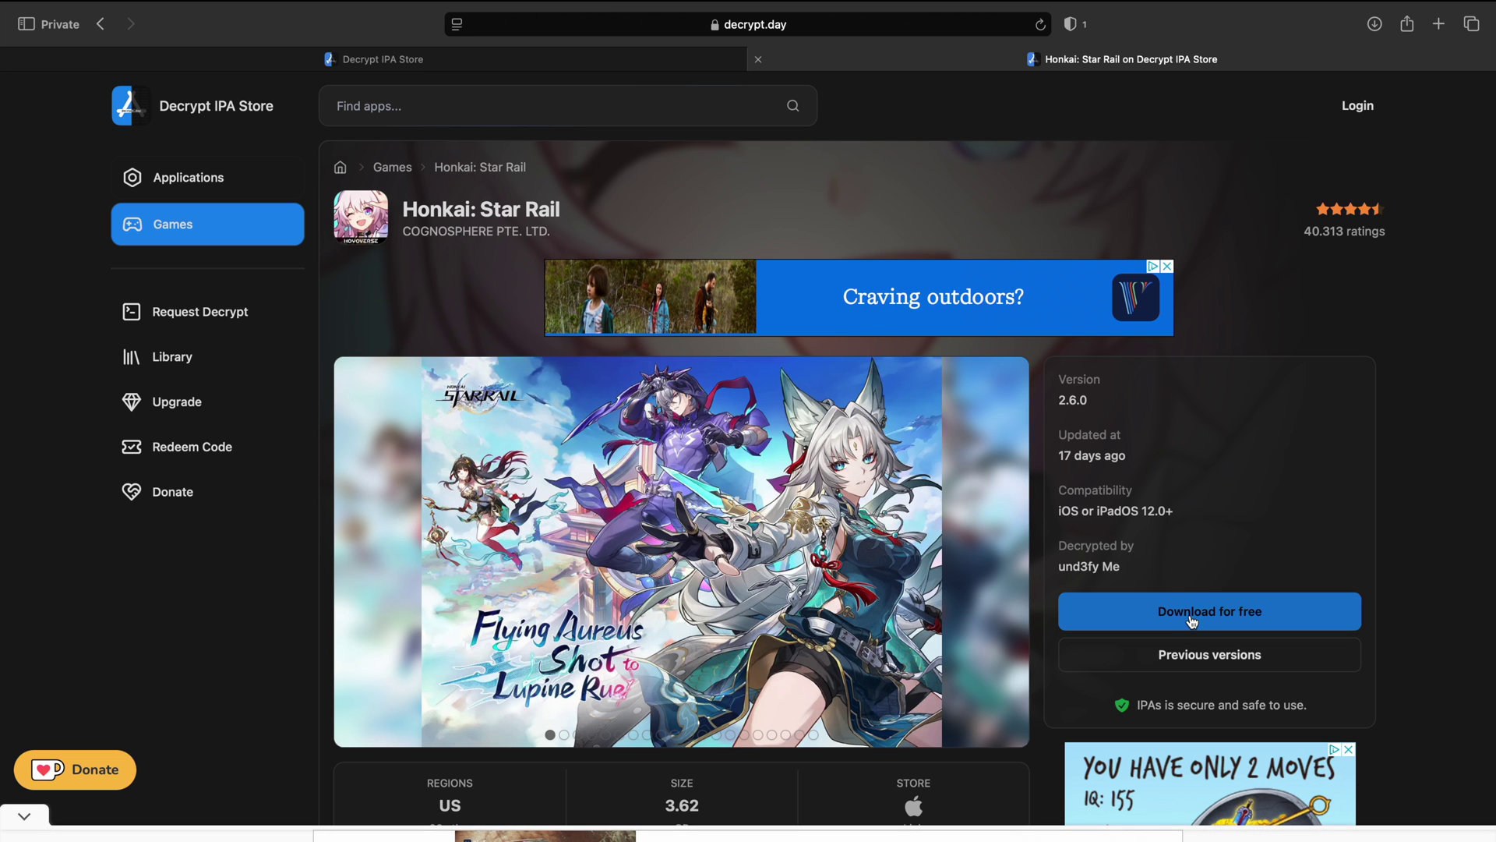
Download the Honkai: Star Rail 2.6.0 IPA from decrypt.day and allow downloads from the site.
click(1191, 619)
scroll(913, 327, down, 2)
click(913, 307)
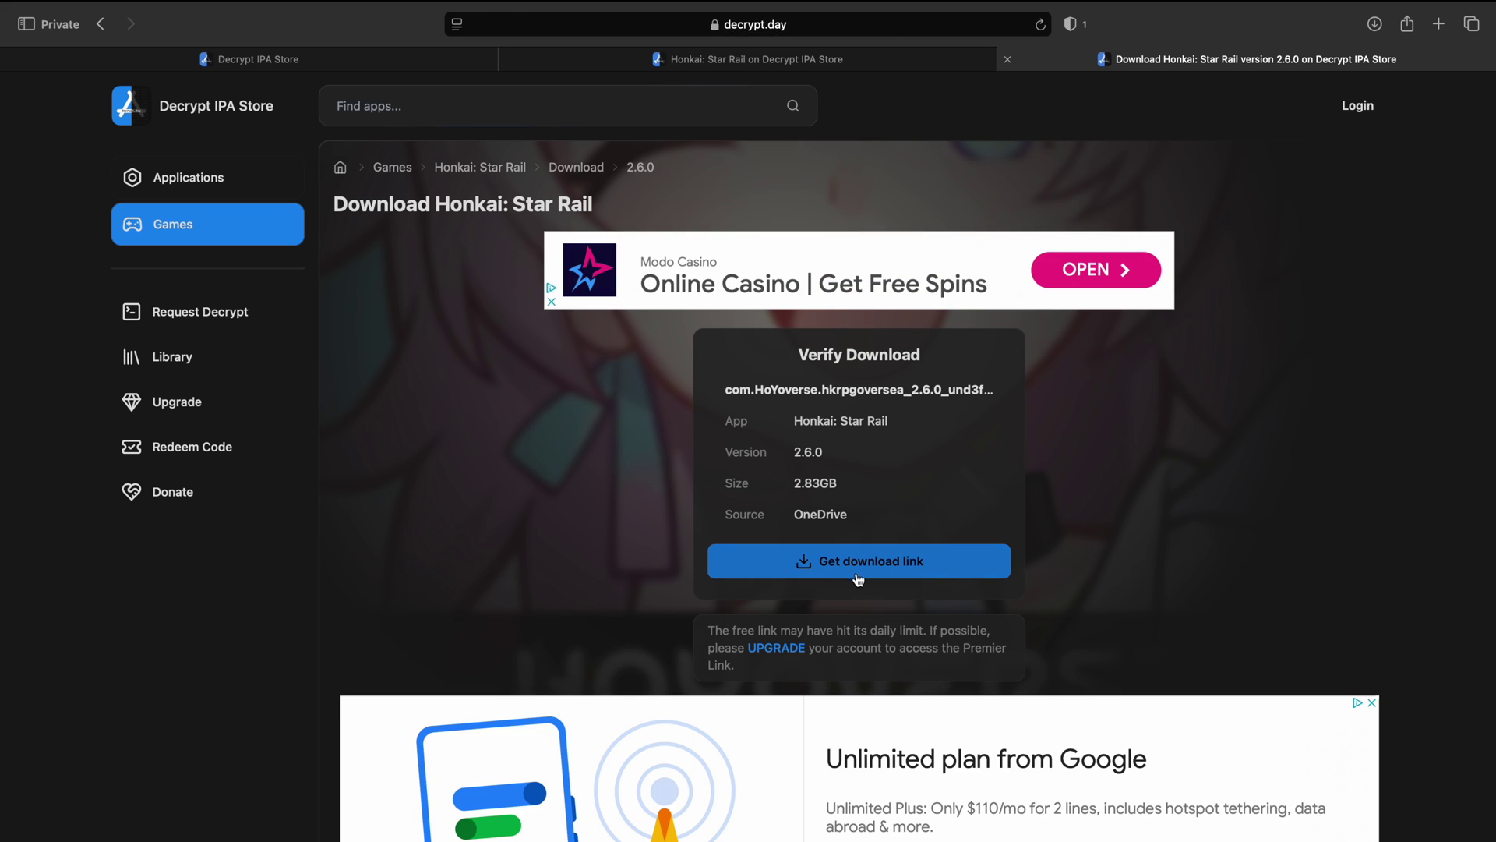
click(857, 570)
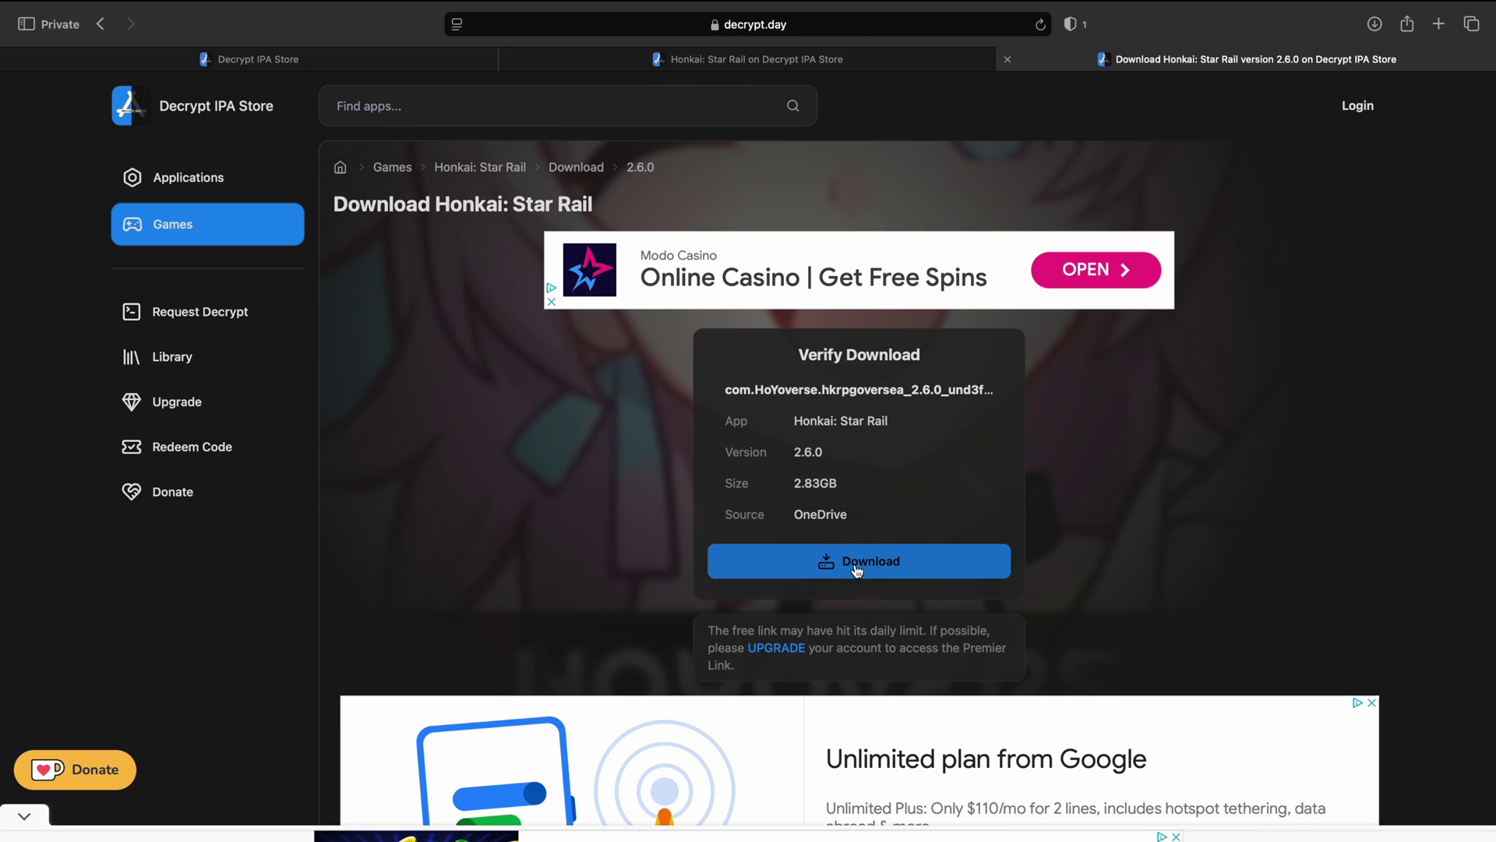
click(857, 569)
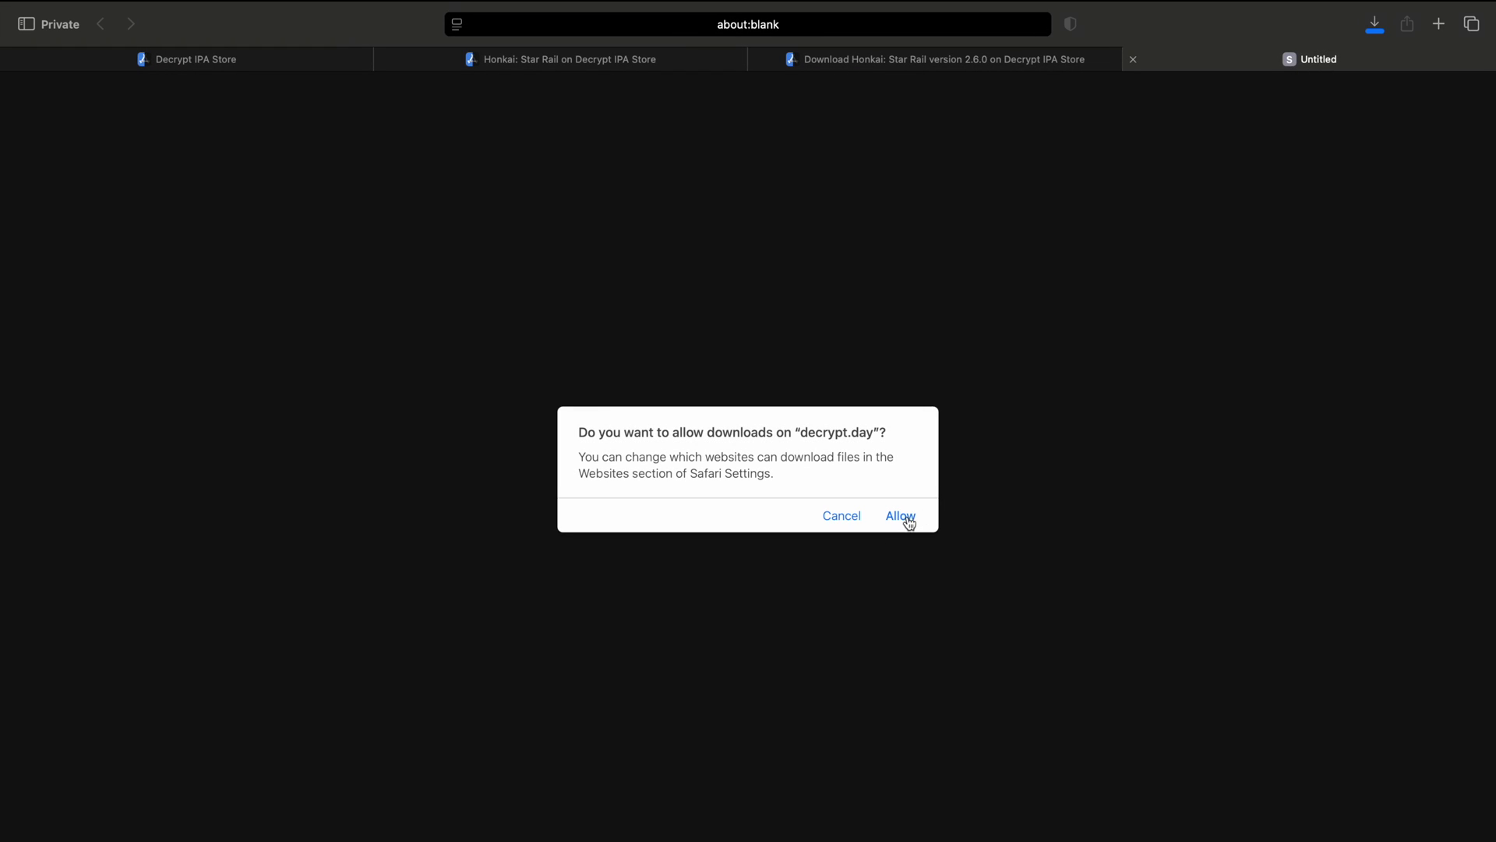
click(901, 517)
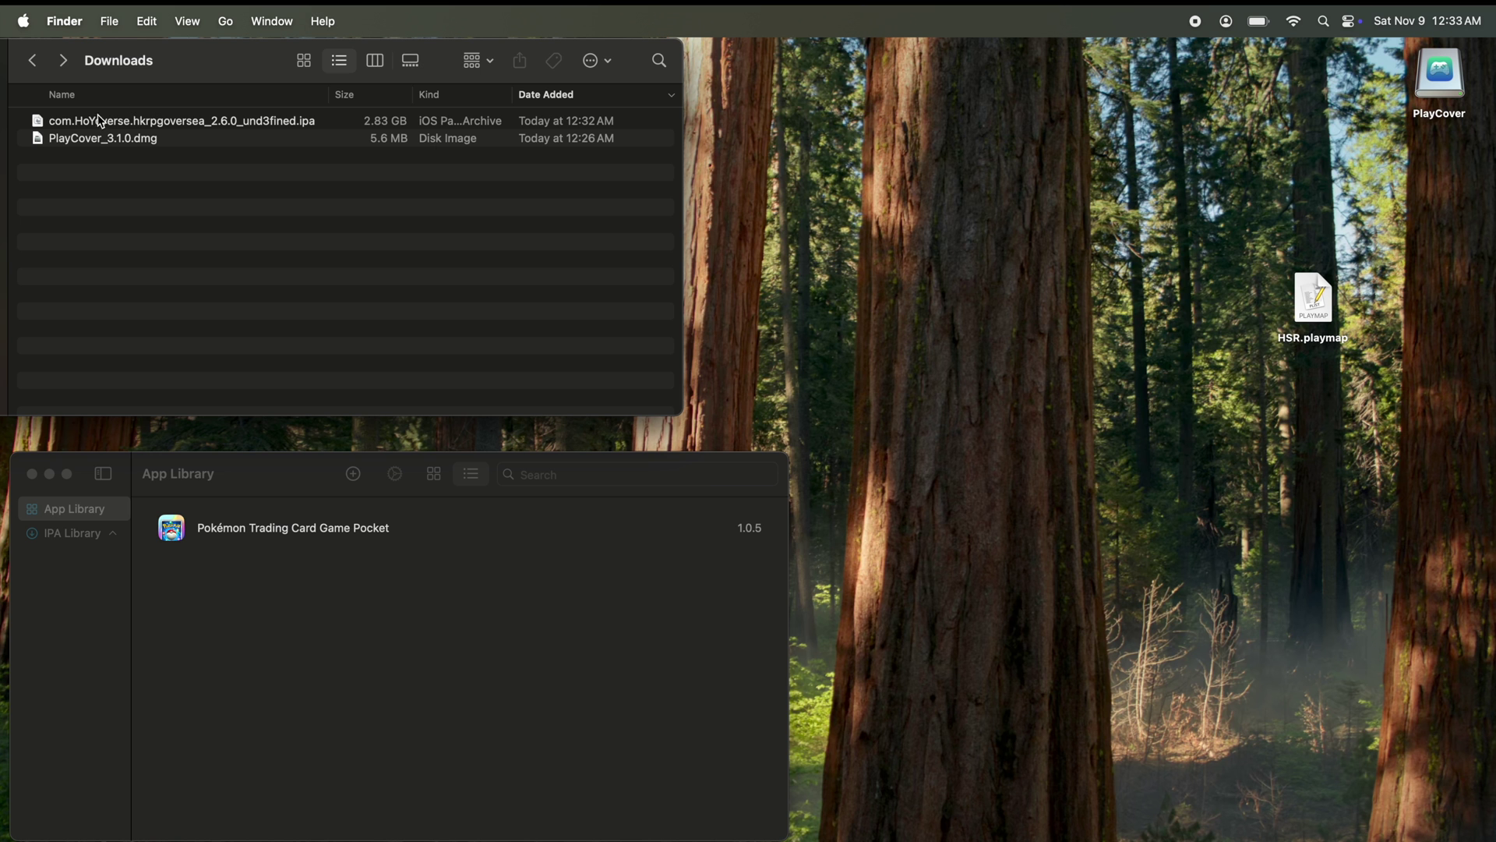
Install the downloaded com.HoYoverse.hkrpgoversea_2.6.0_und3fined.ipa into PlayCover's App Library and launch Honkai: Star Rail.
drag(183, 158, 335, 640)
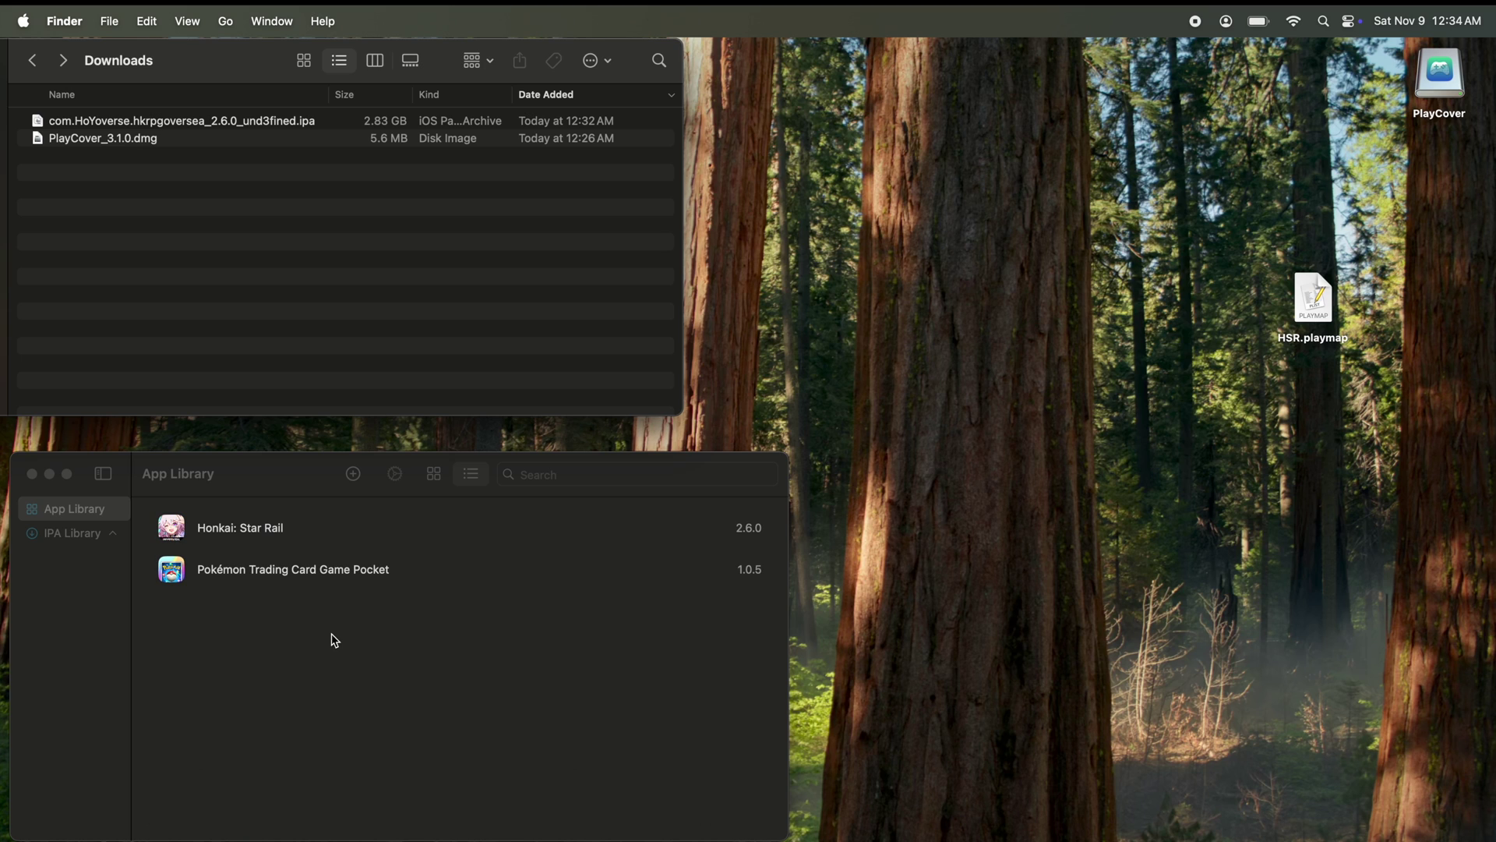
click(179, 538)
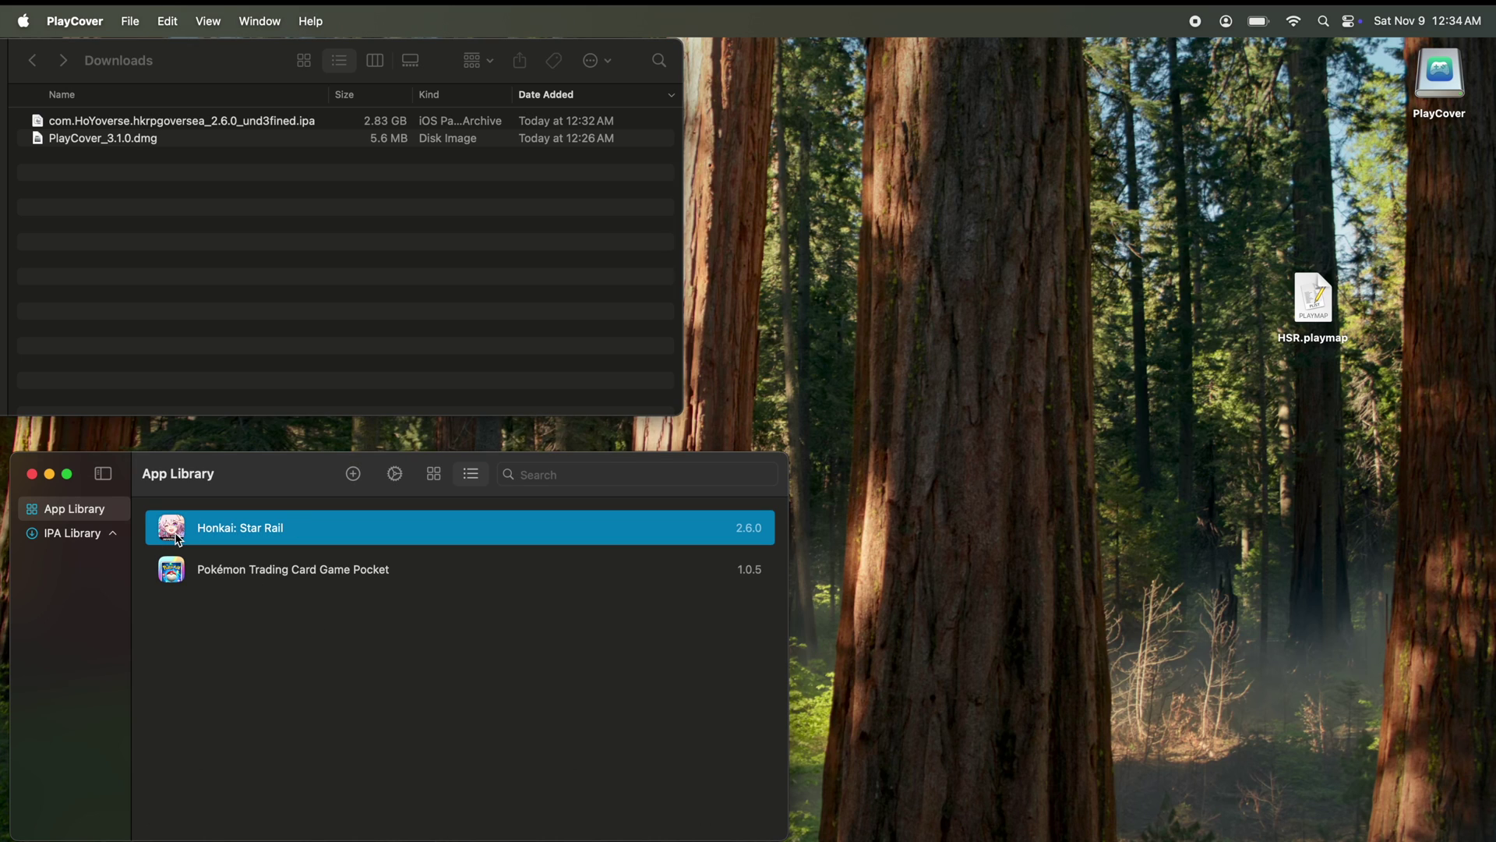
double_click(179, 539)
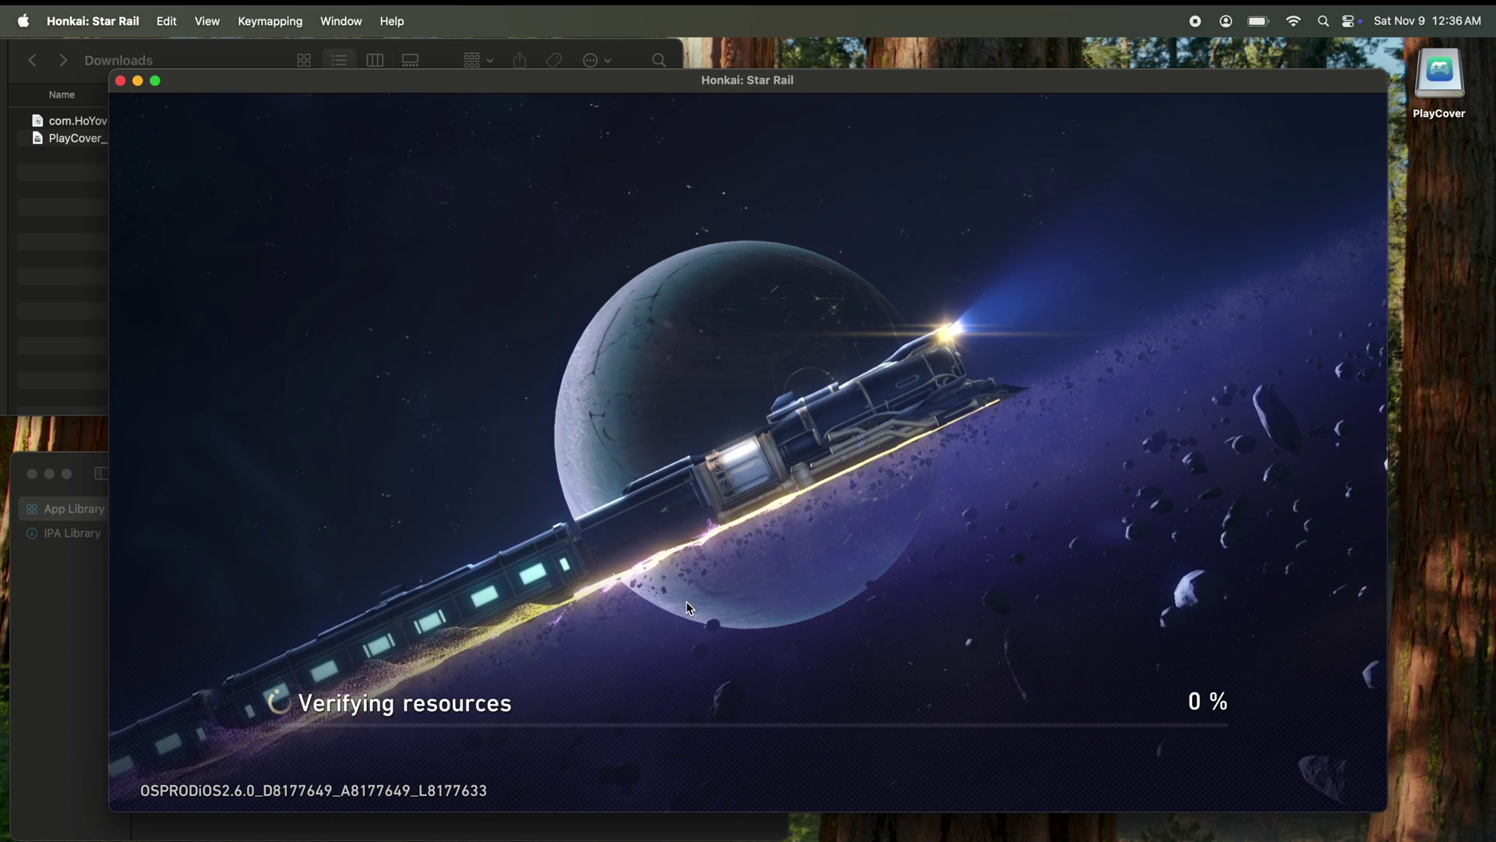
click(673, 556)
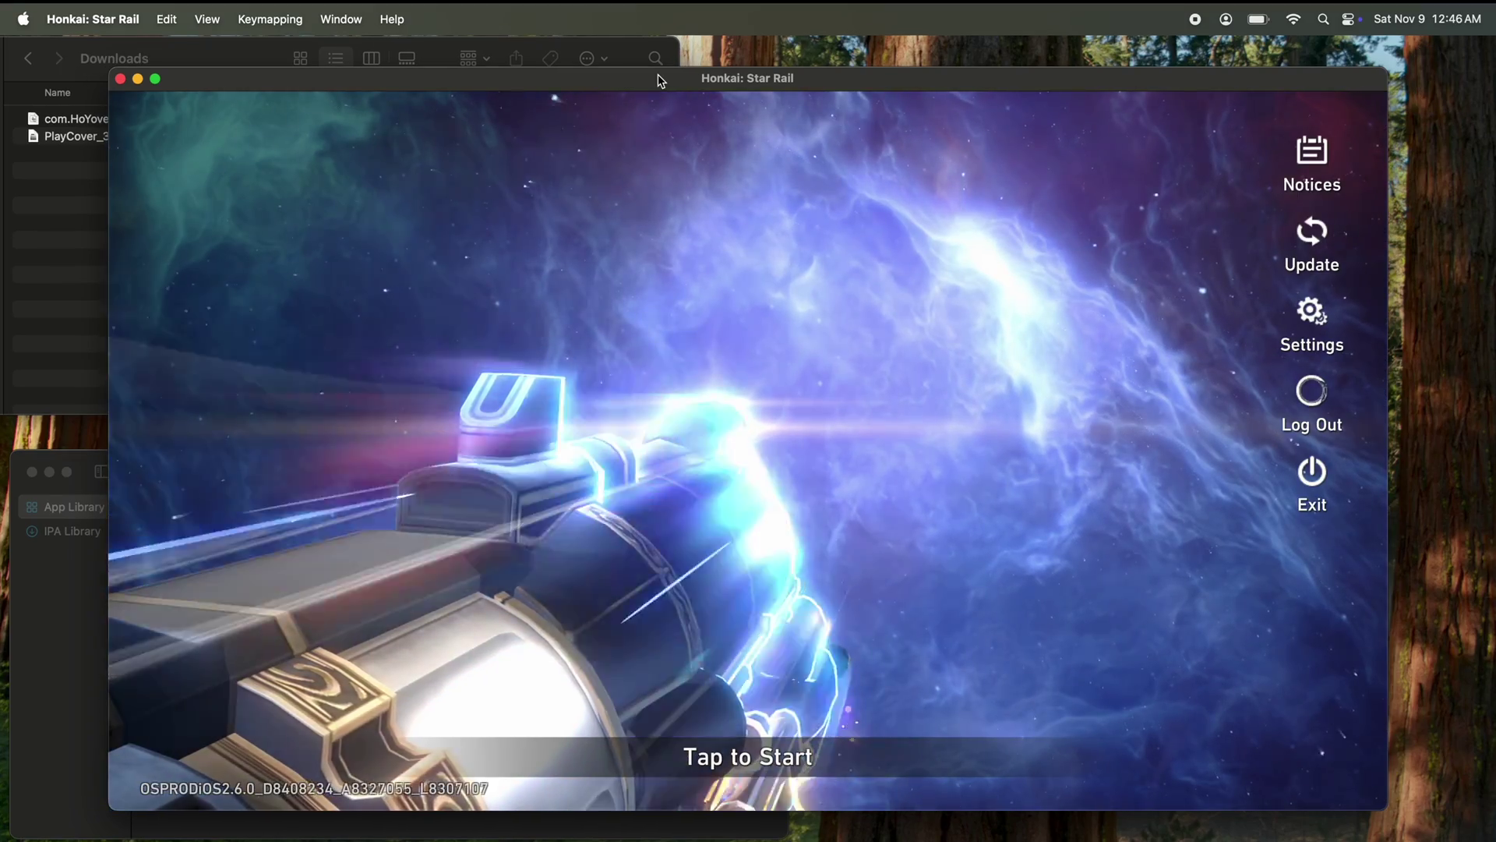
Enter the game and confirm Screen Mode as the control mode in the Others settings.
click(878, 394)
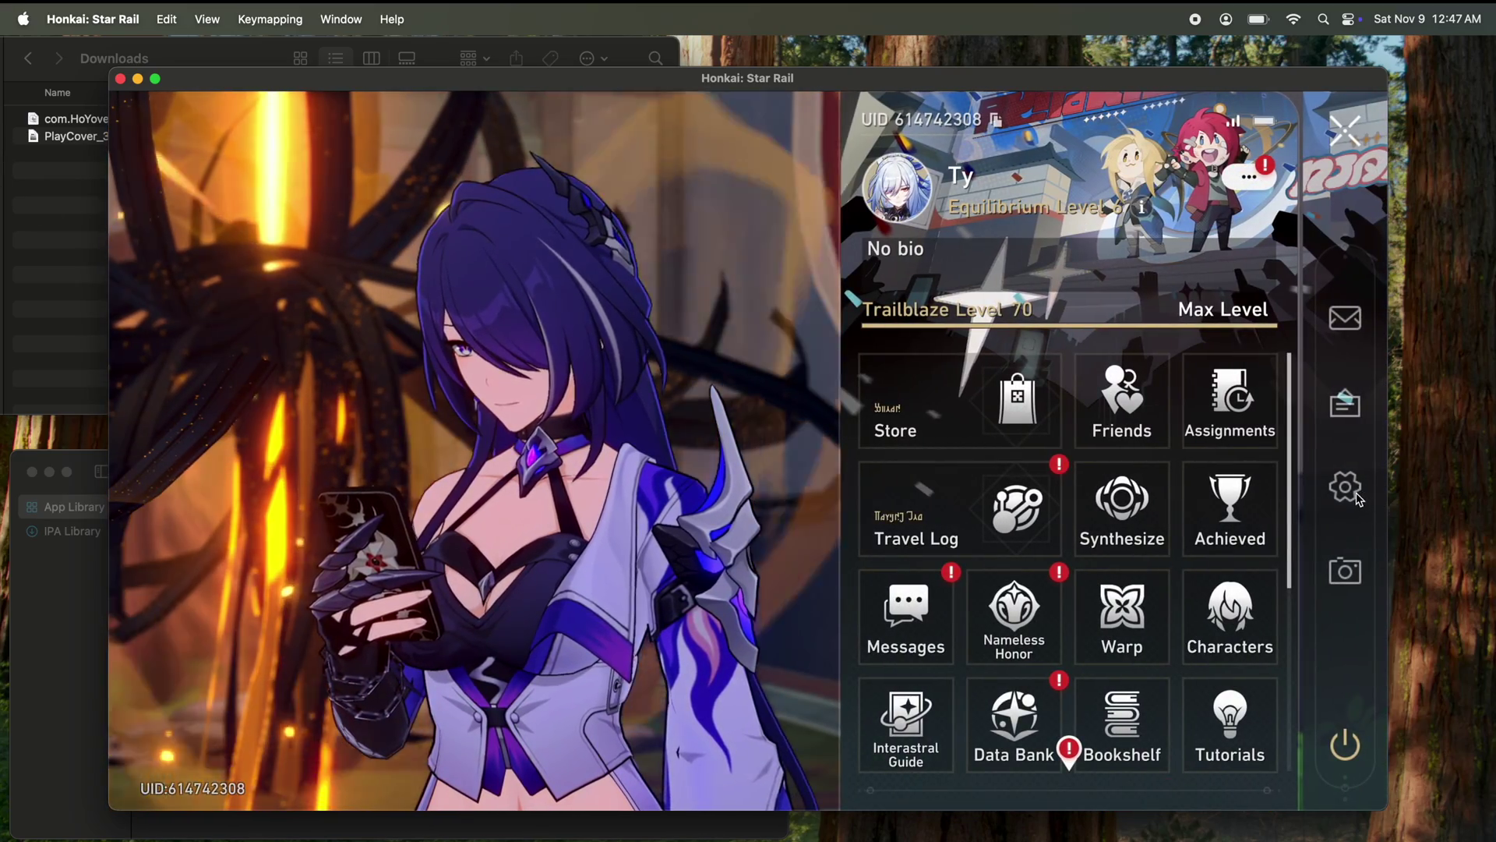
click(1348, 488)
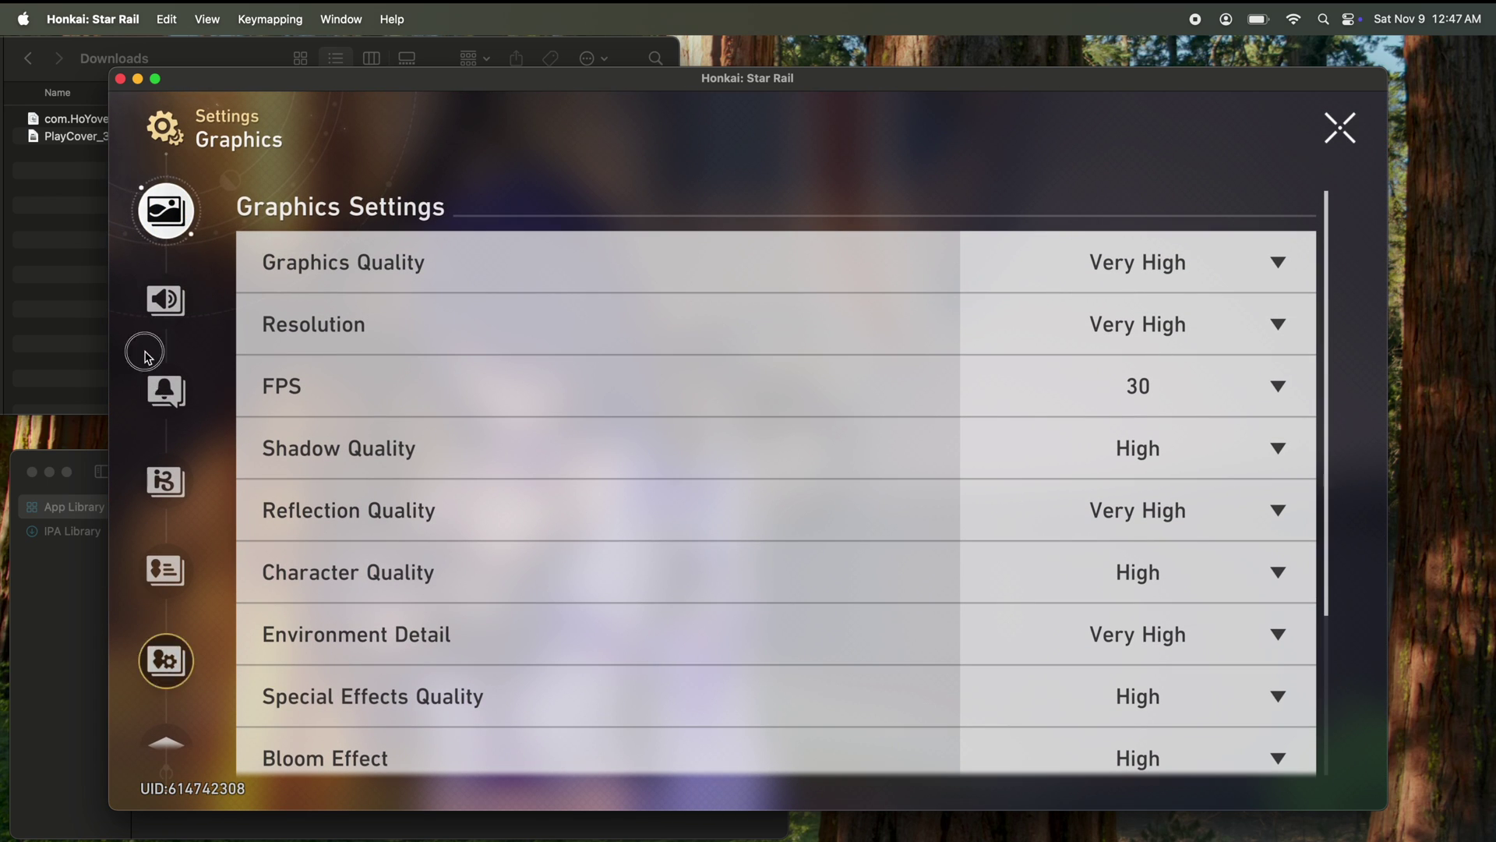
scroll(144, 323, down, 2)
click(169, 688)
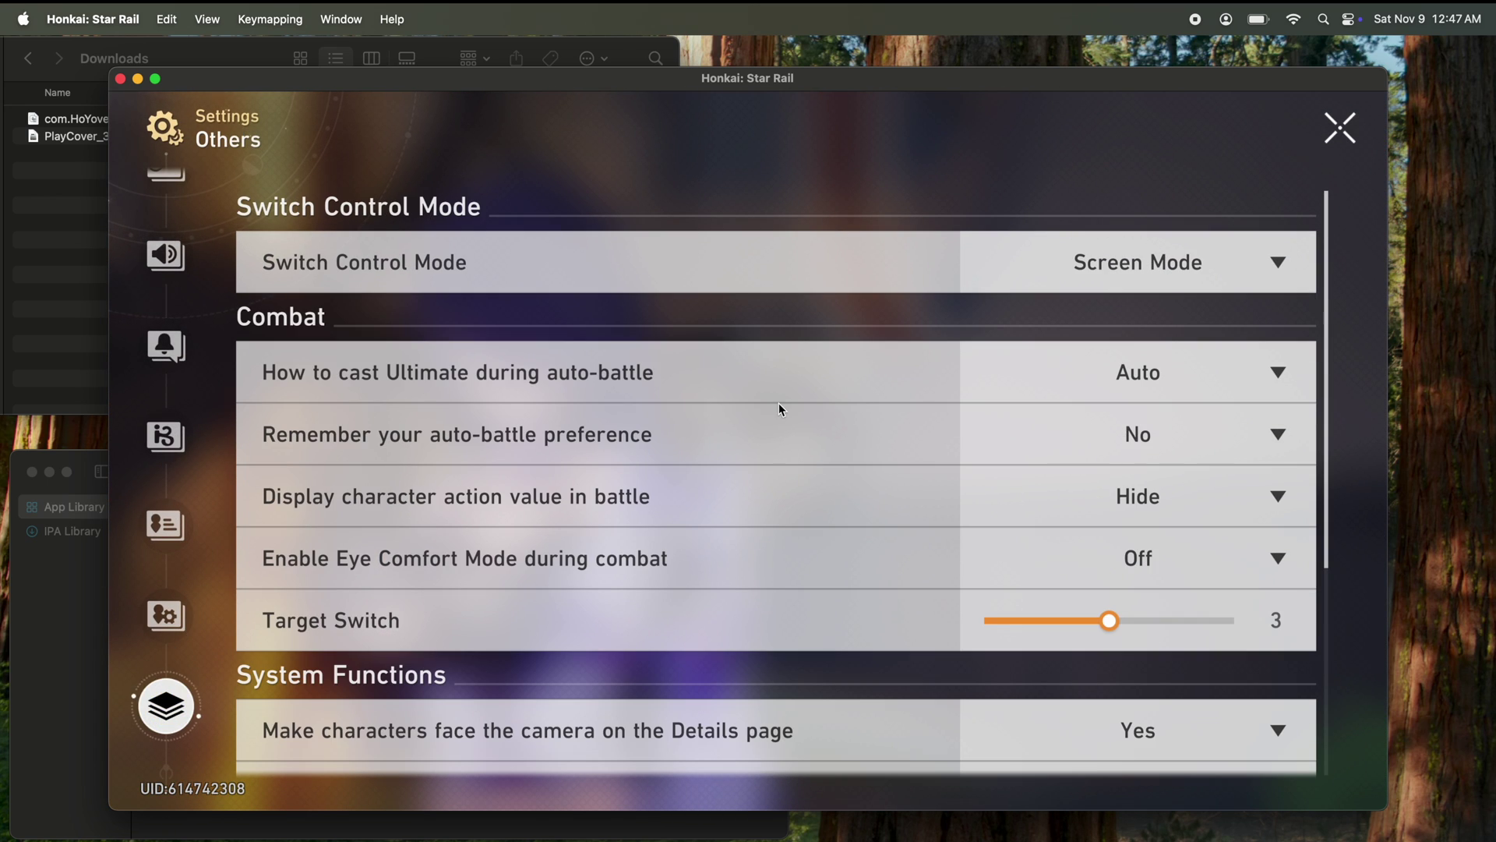
click(1161, 264)
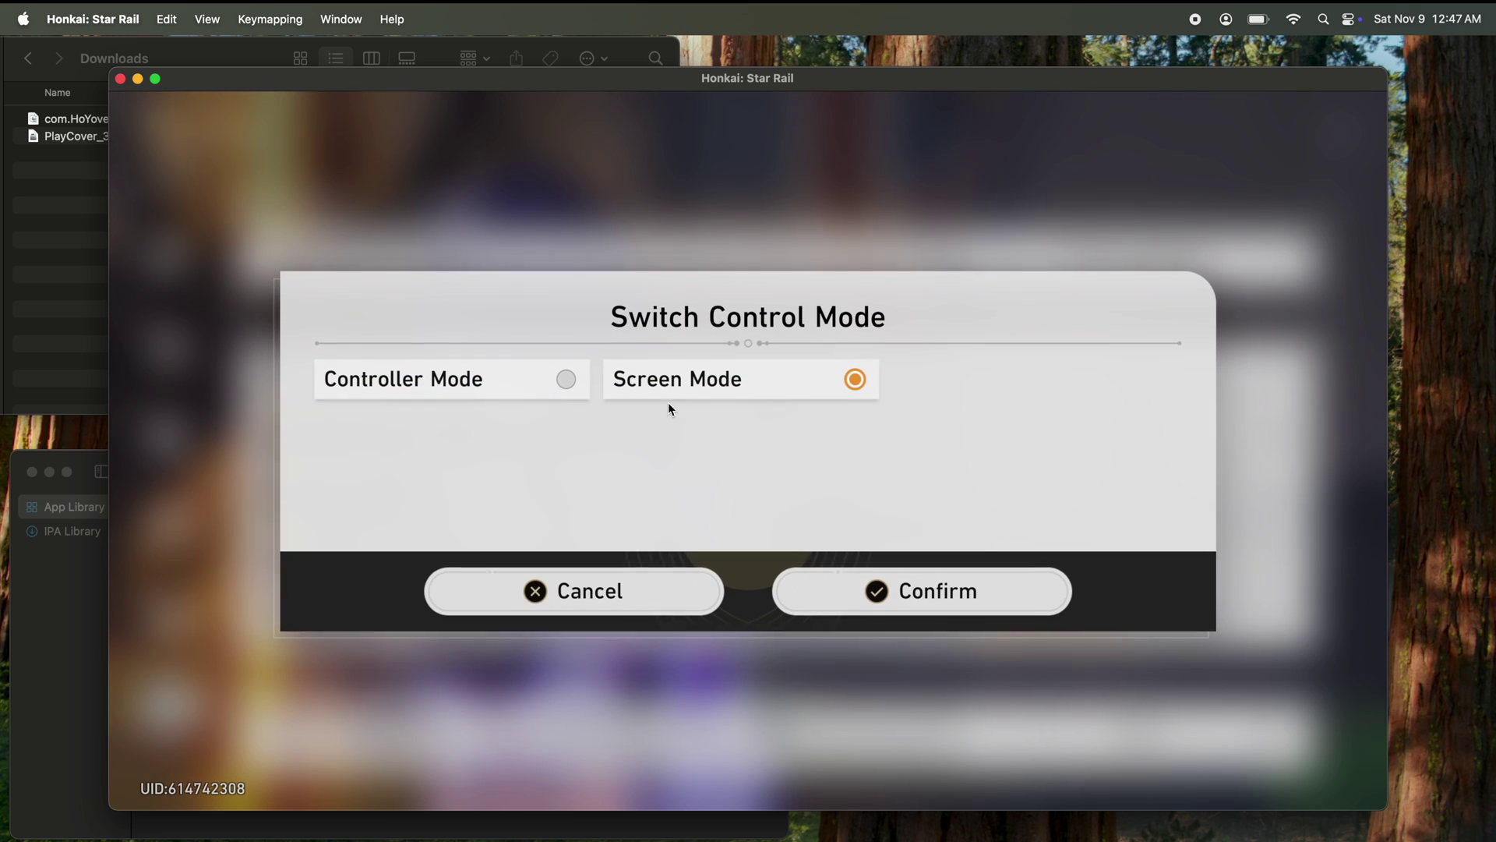
click(925, 600)
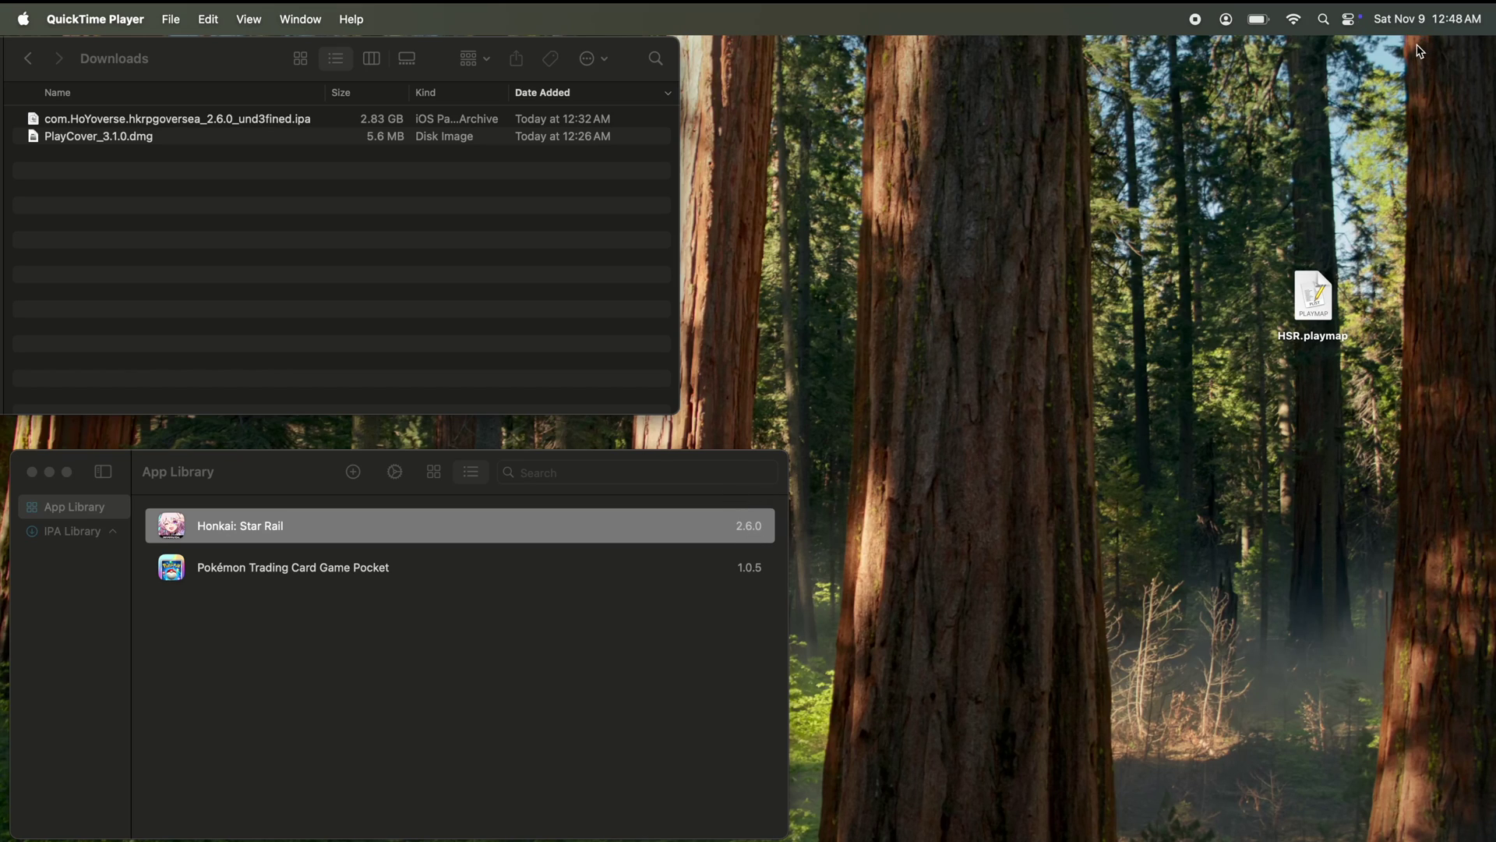
Import the HSR.playmap keymapping from the Desktop for Honkai: Star Rail in PlayCover.
click(293, 534)
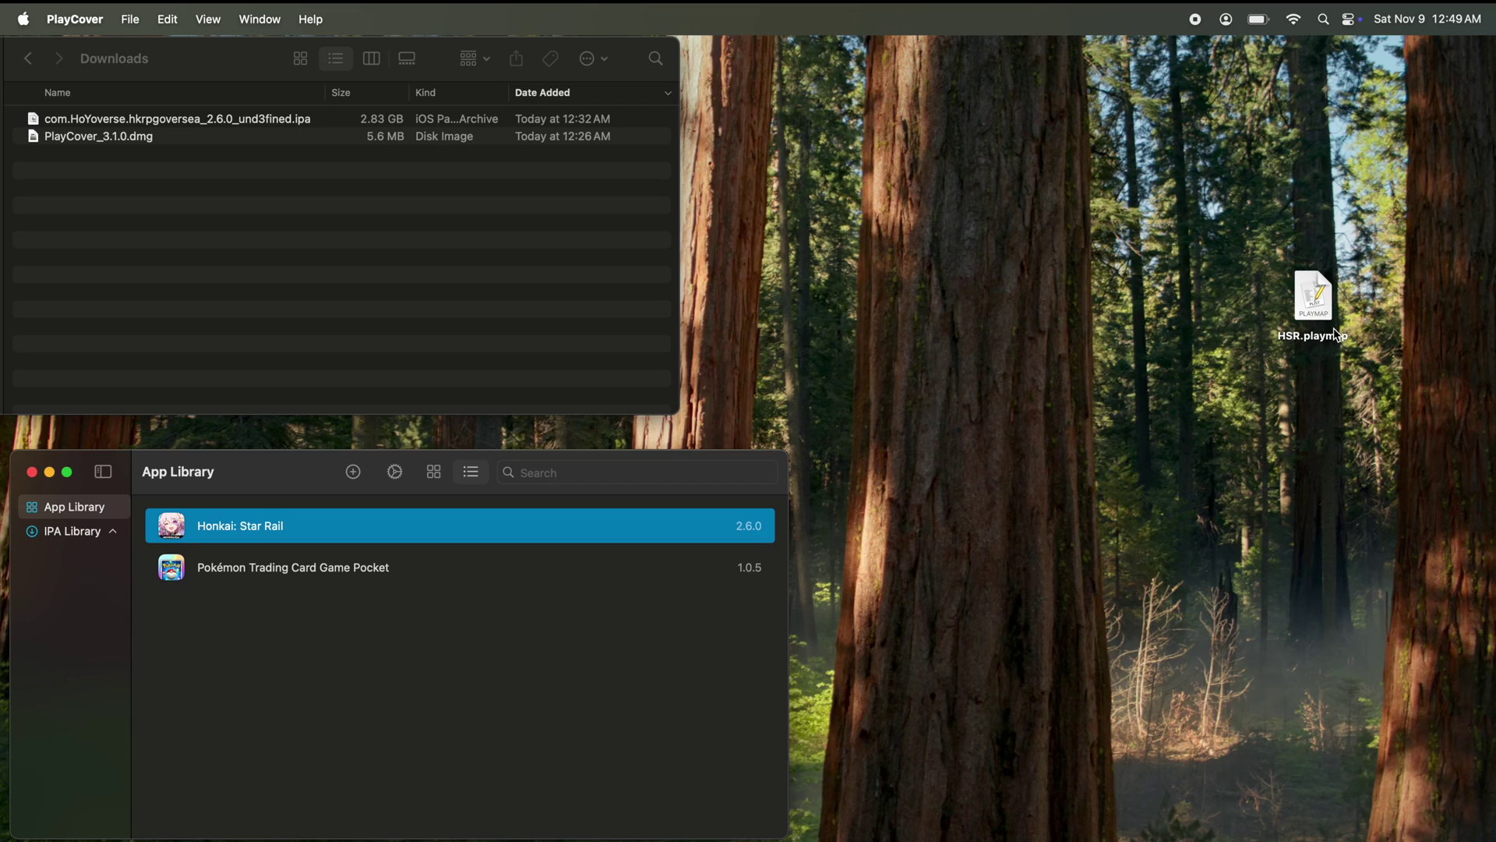
right_click(246, 529)
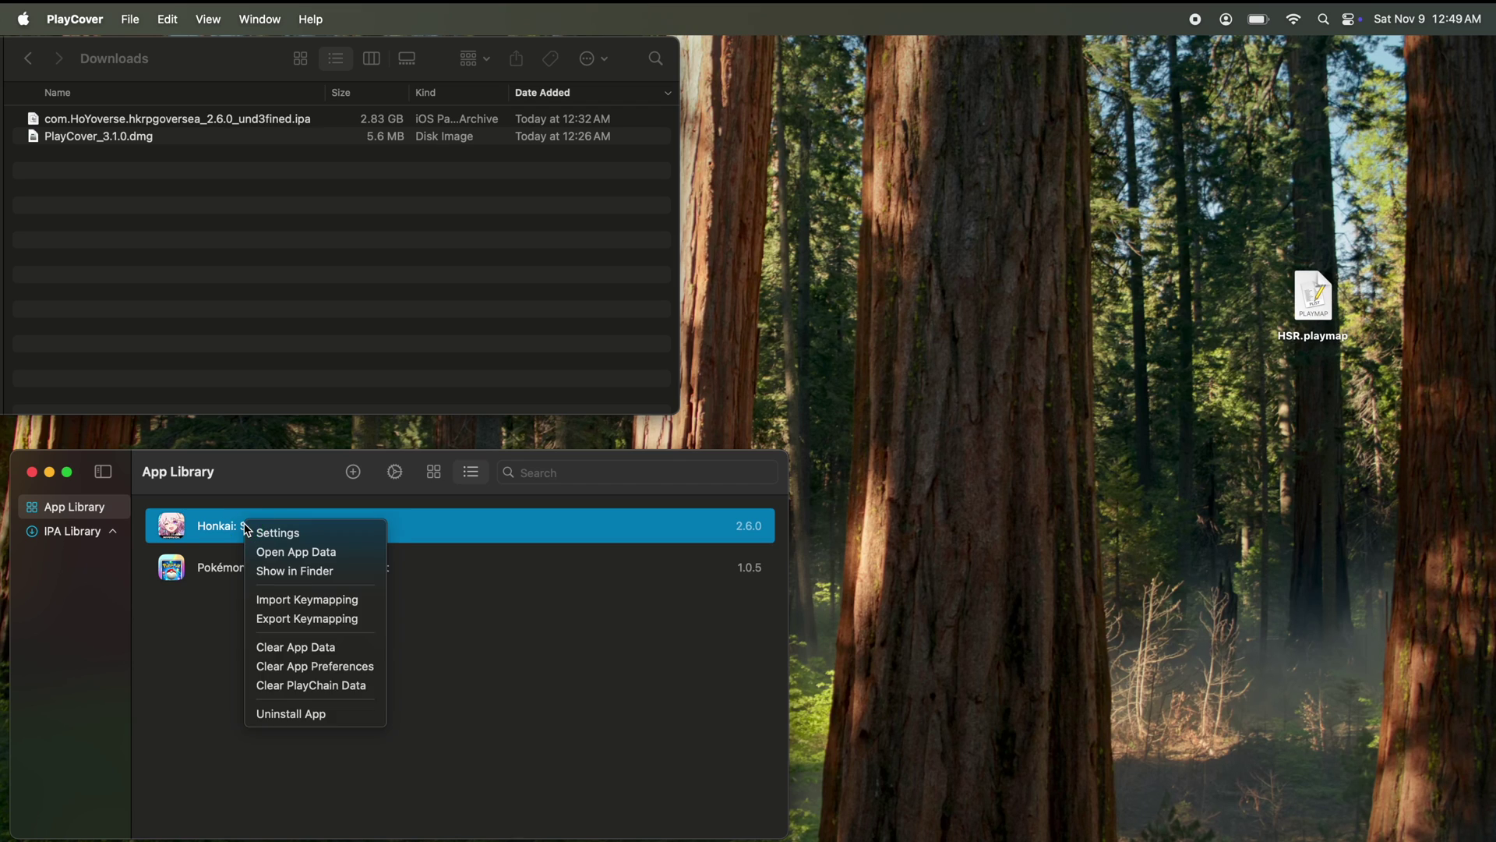
click(292, 601)
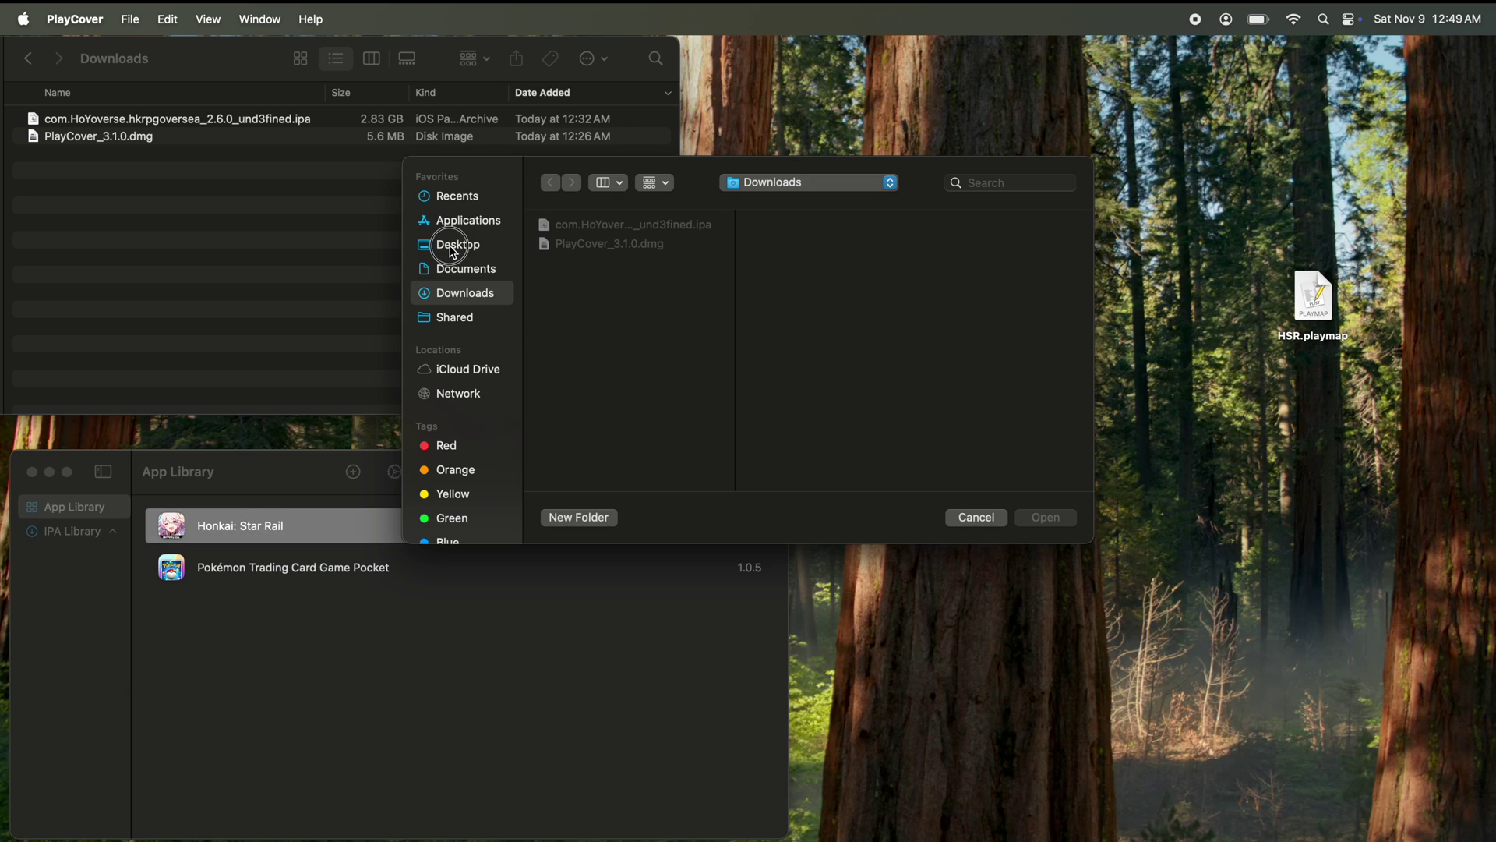
click(453, 248)
double_click(633, 226)
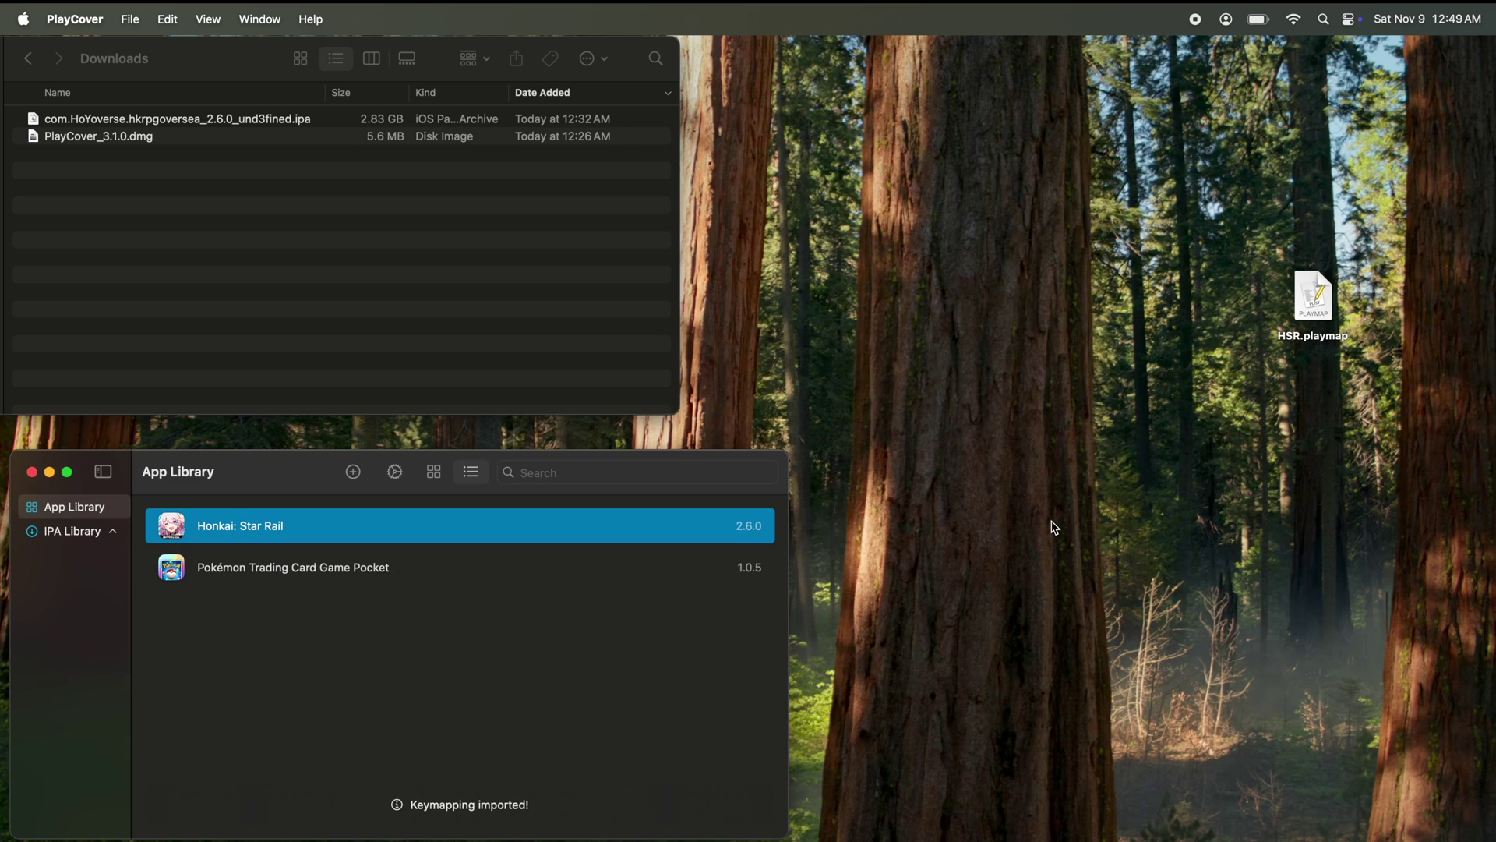
Launch Honkai: Star Rail from the App Library and open the Keymapping Editor over the game.
double_click(235, 526)
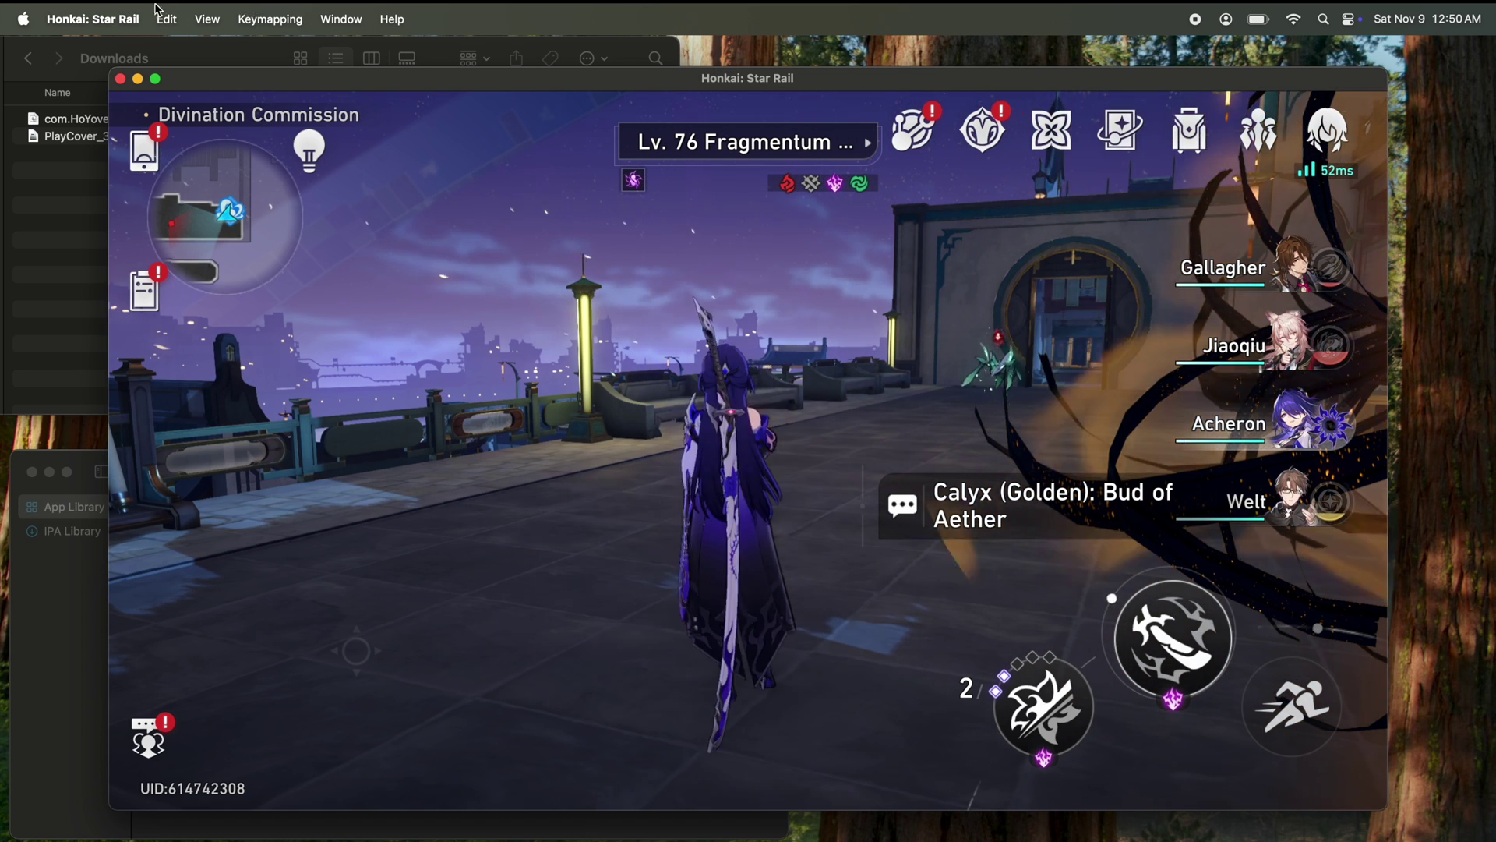
click(261, 22)
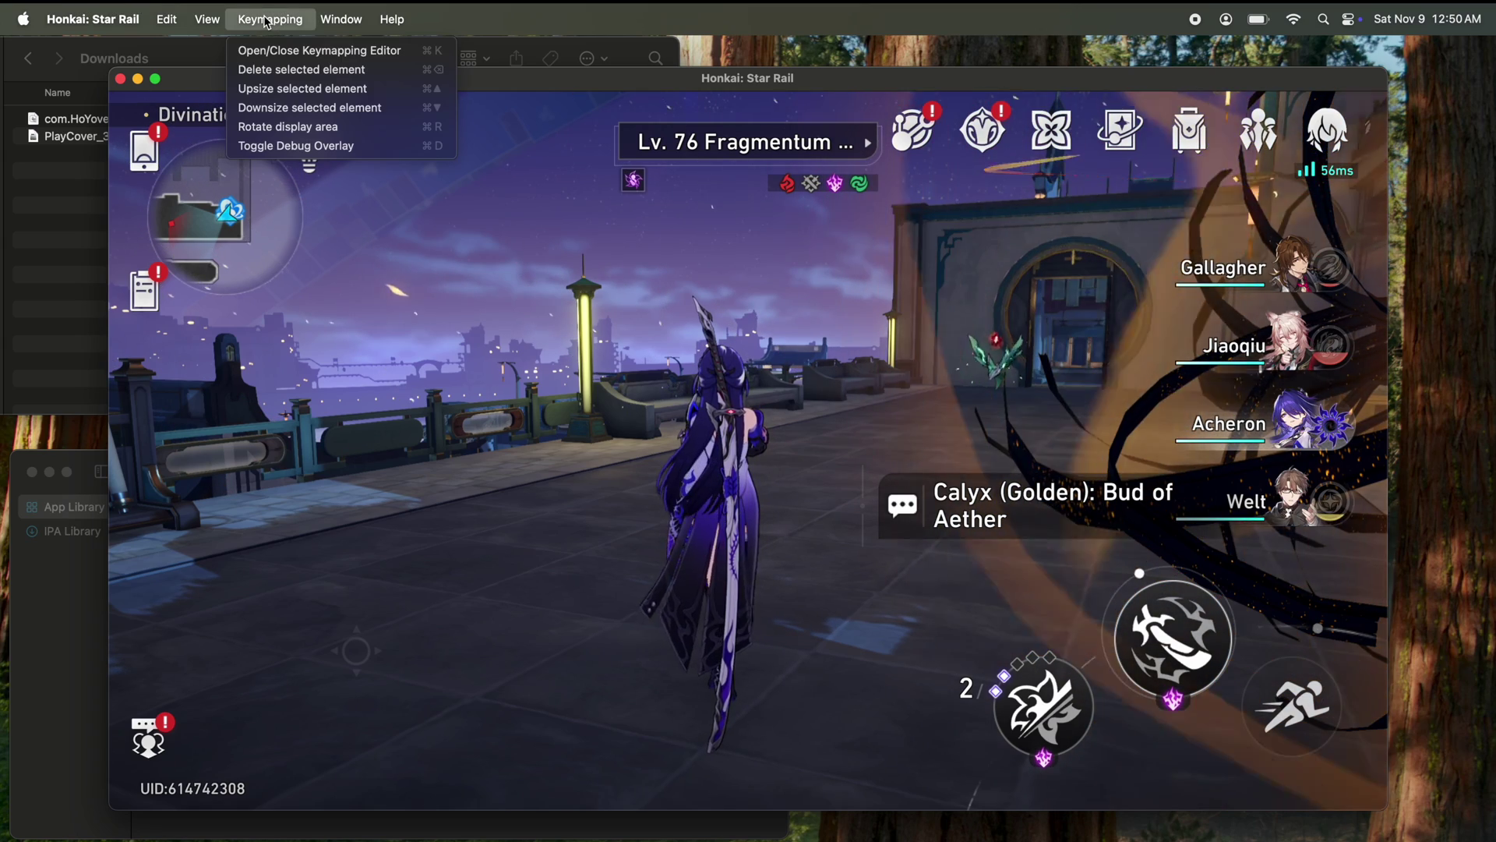
click(284, 50)
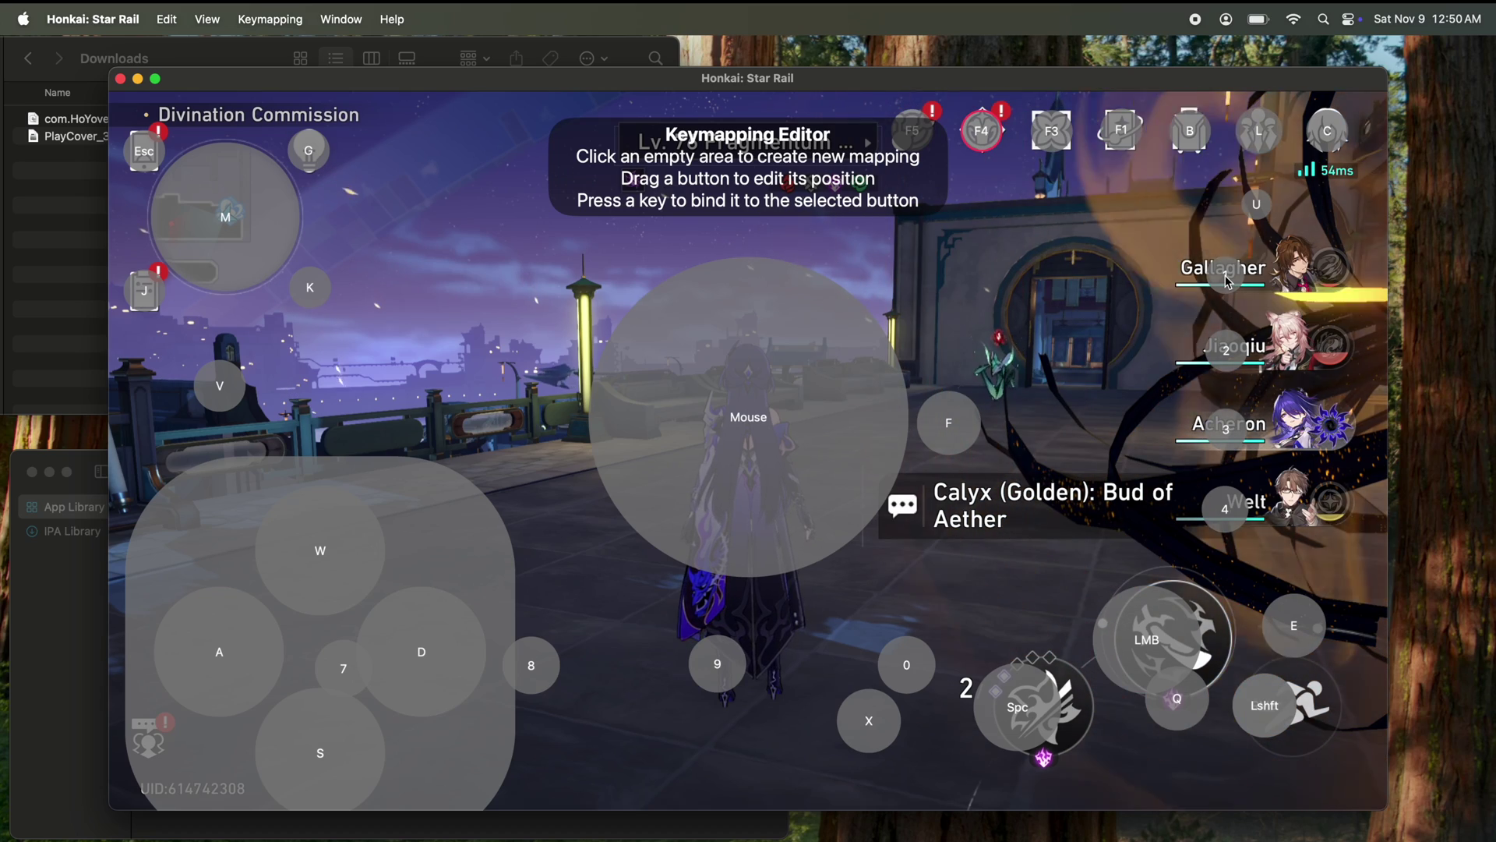
Rebind the mapping on Gallagher's party slot to the right mouse button (RMB).
click(1226, 275)
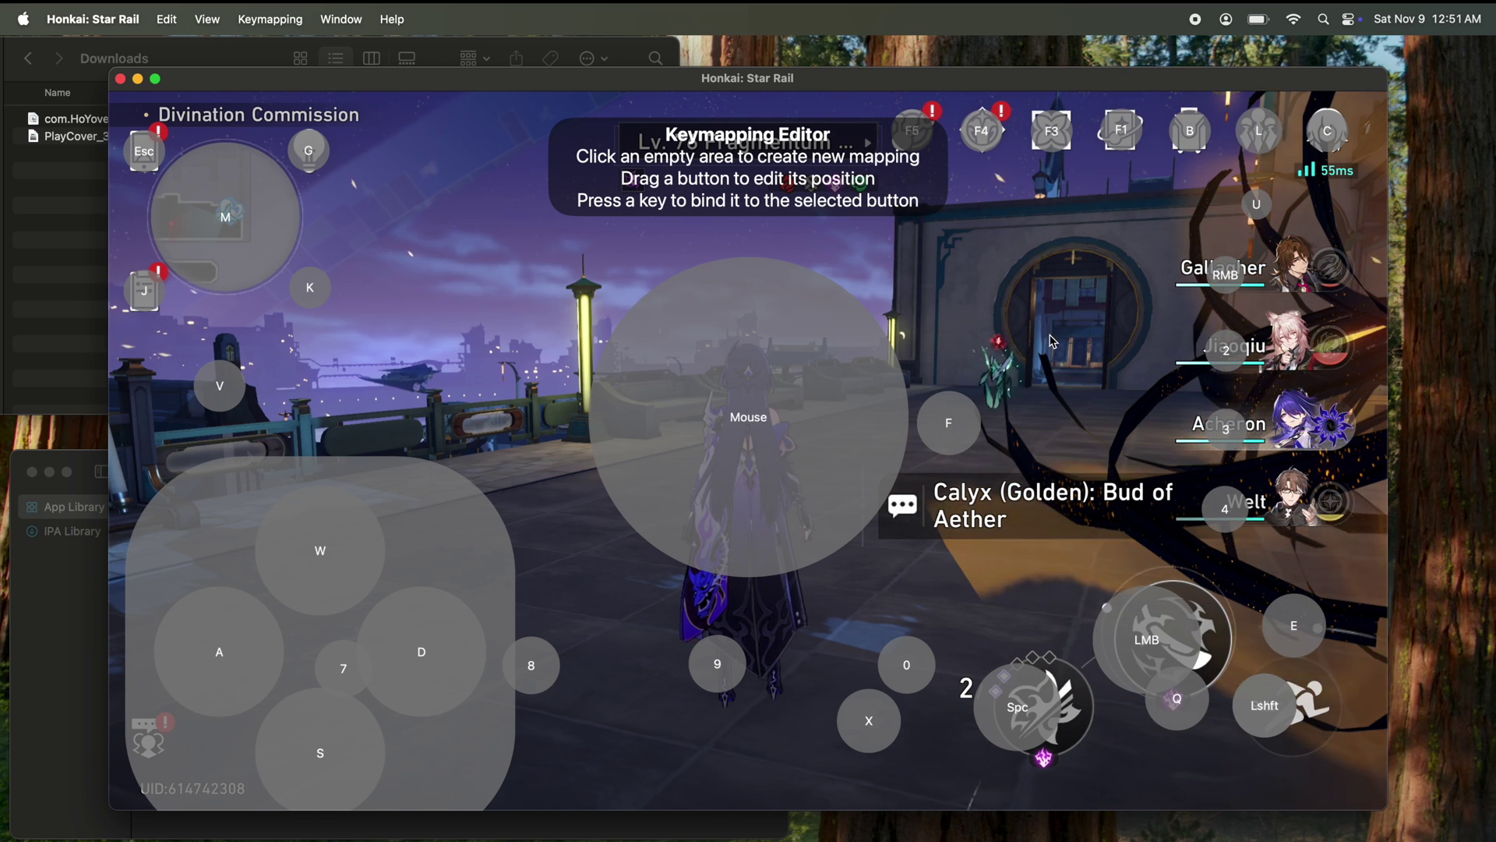
right_click(1003, 285)
Add a new WASD directional mapping in the empty area around the round doorway.
click(1000, 279)
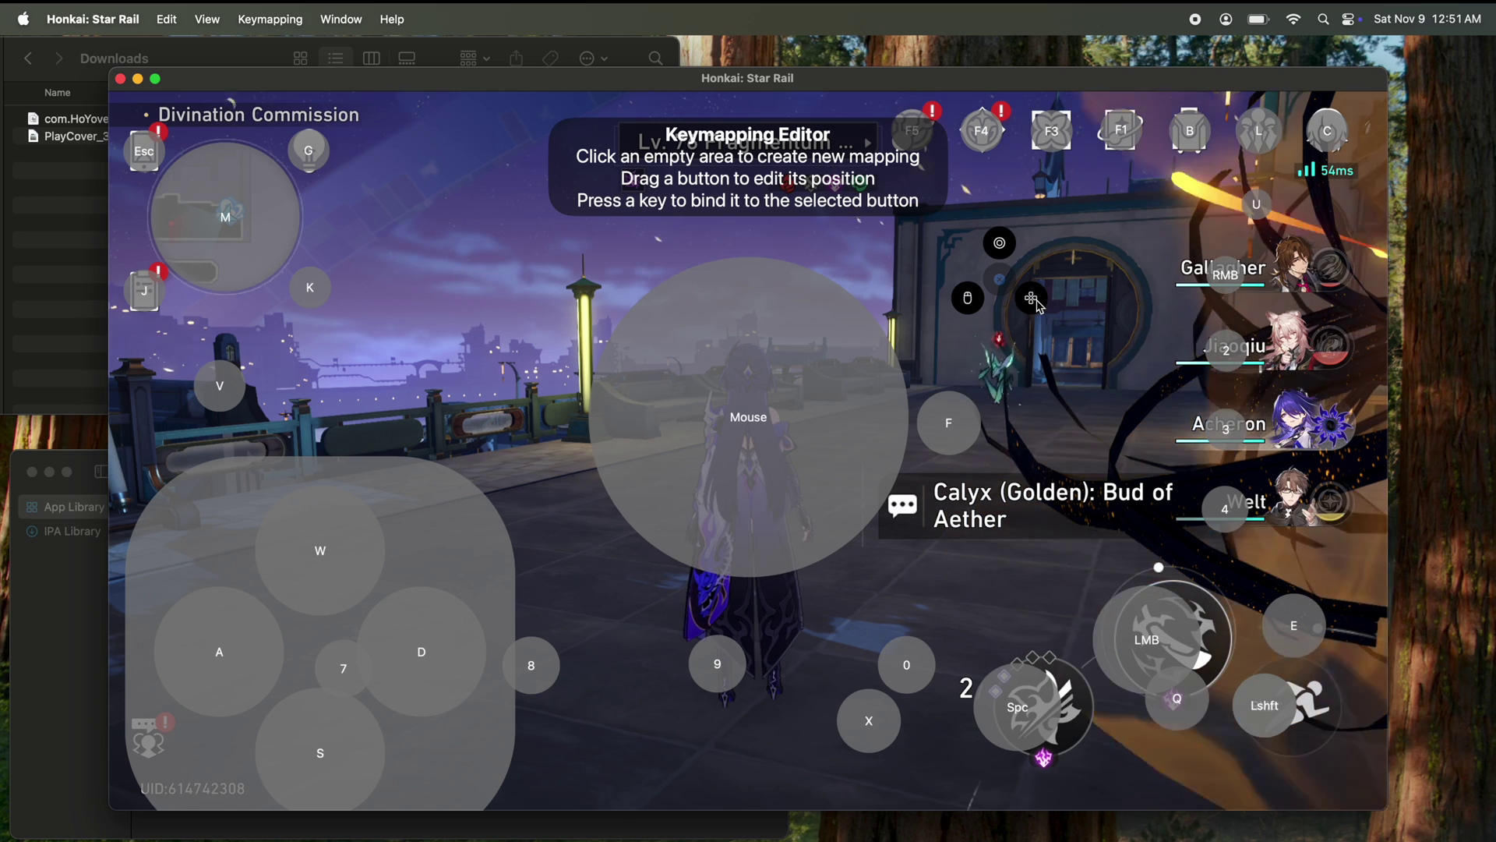
click(1004, 247)
click(995, 274)
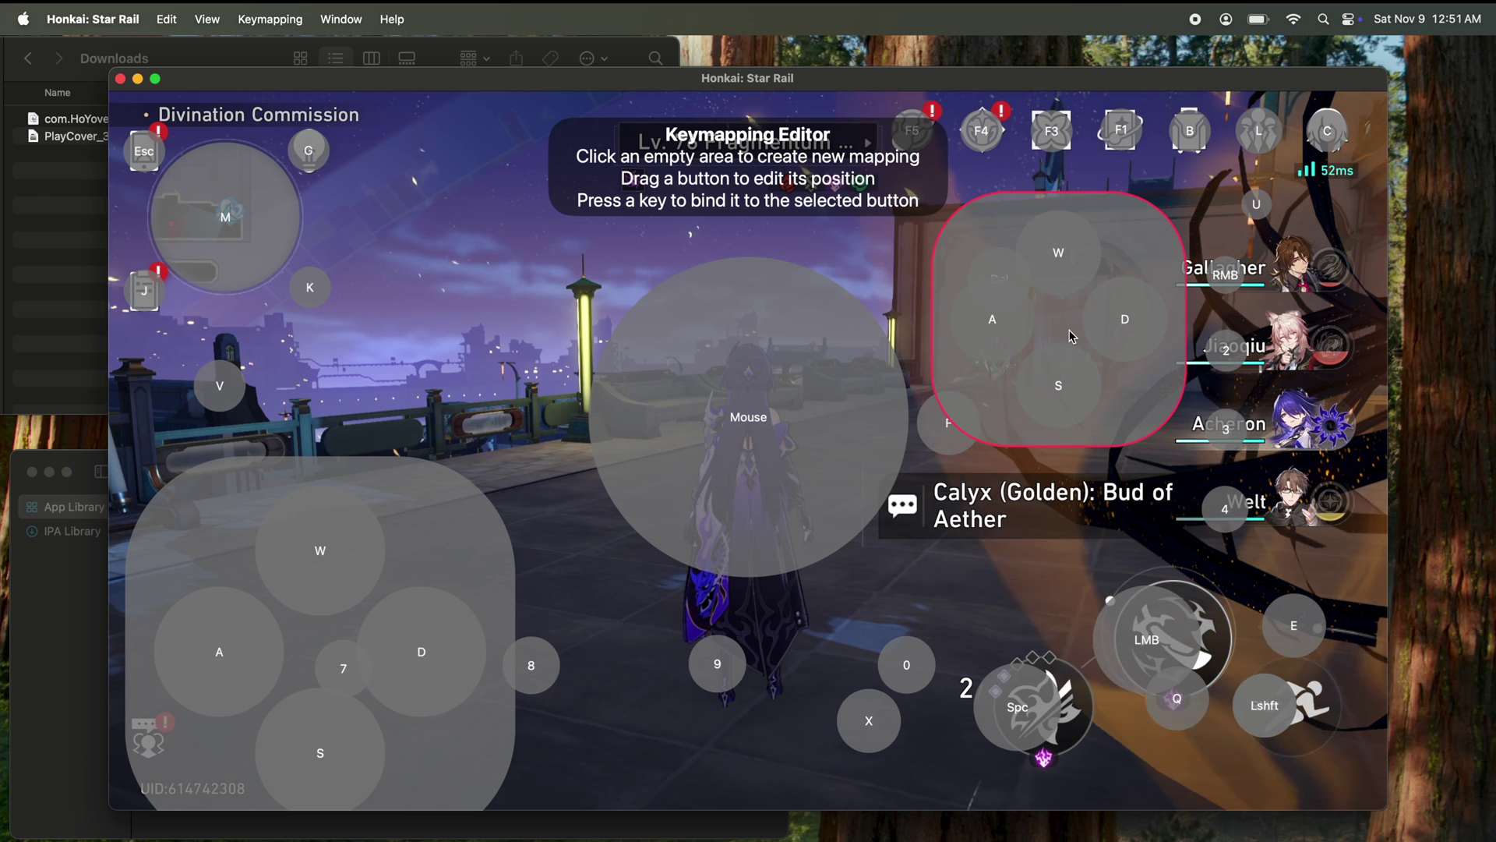
Delete the extra WASD mapping around the round doorway and close the Keymapping Editor to save the keymap.
click(265, 17)
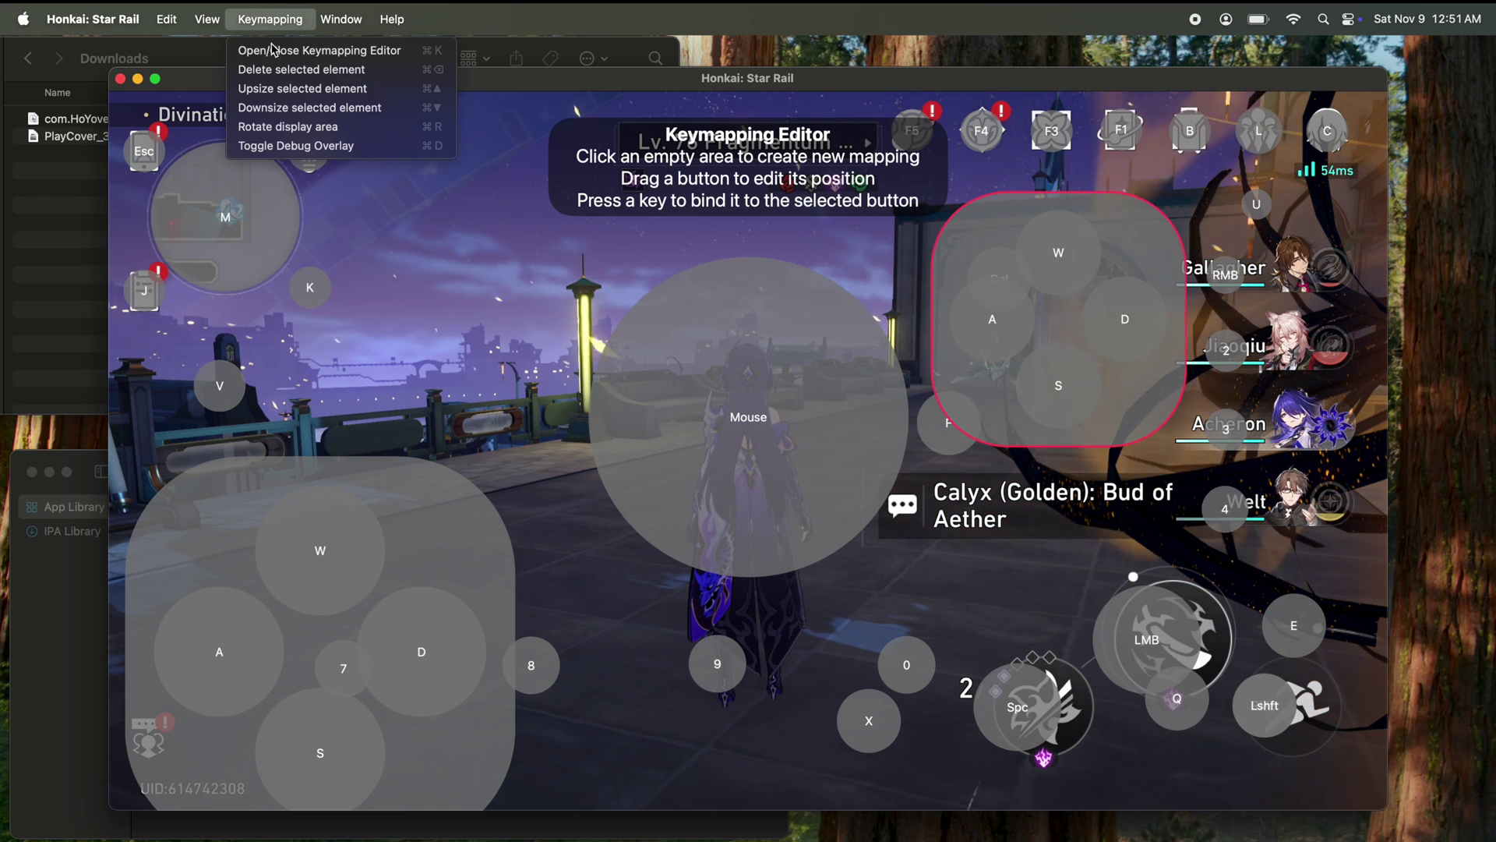
click(290, 70)
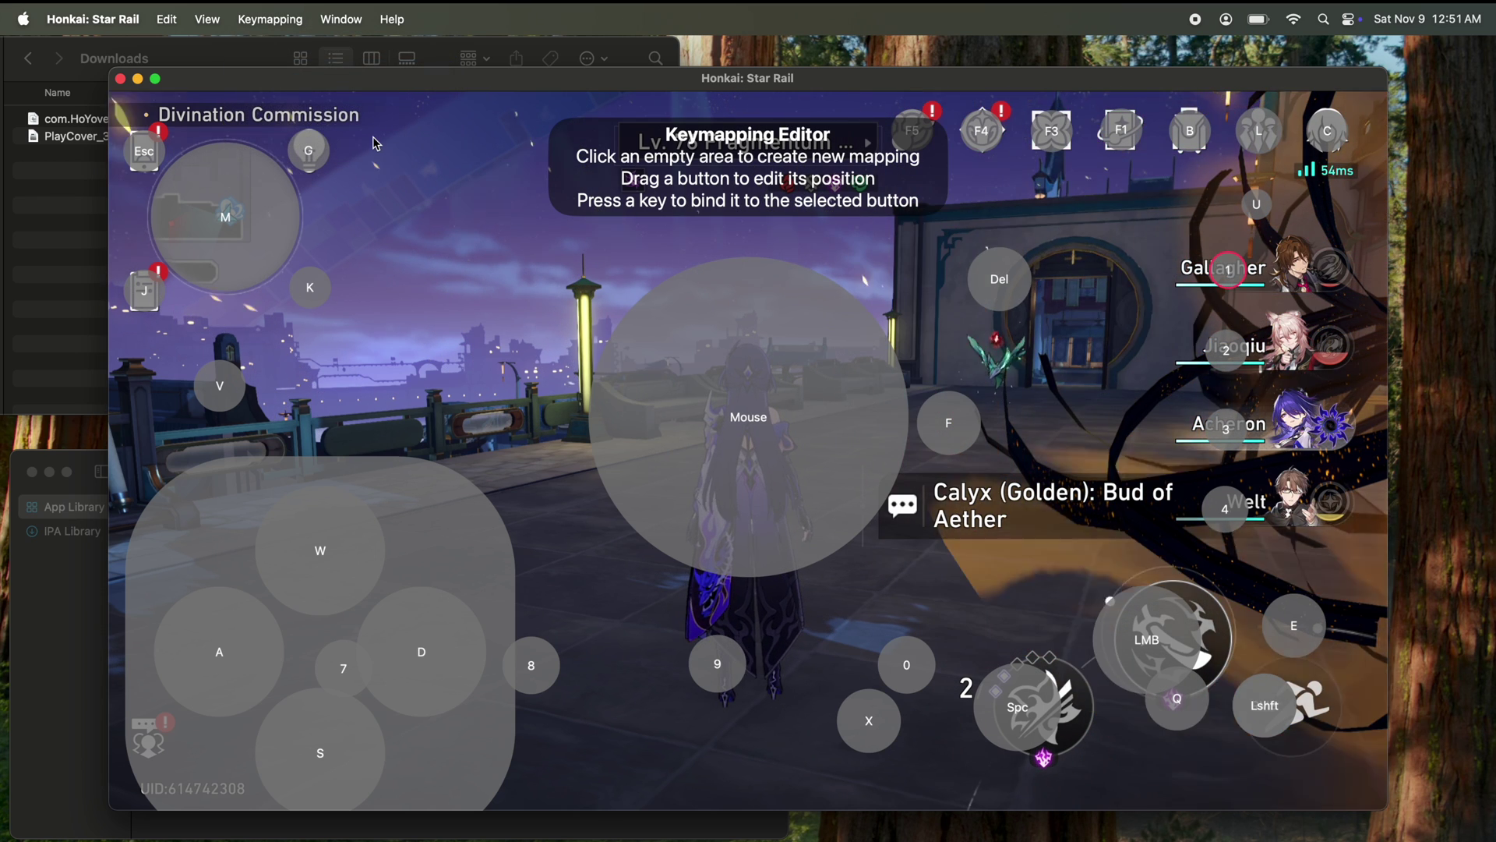
click(269, 19)
click(282, 45)
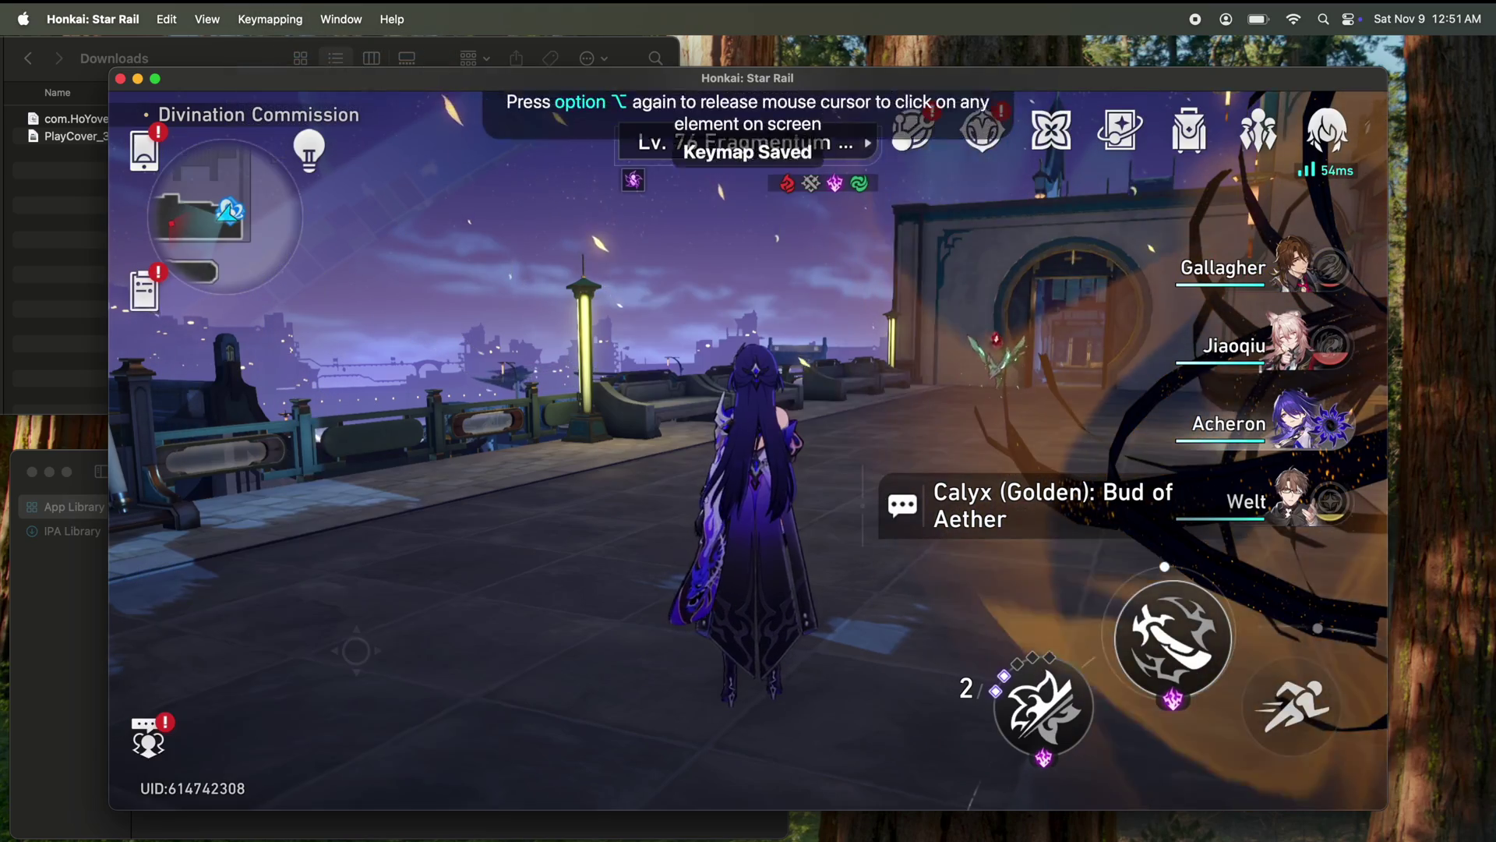
Test the keymapping in the game by walking the character forward, backward and sideways, turning the camera and toggling cursor capture.
key(w)
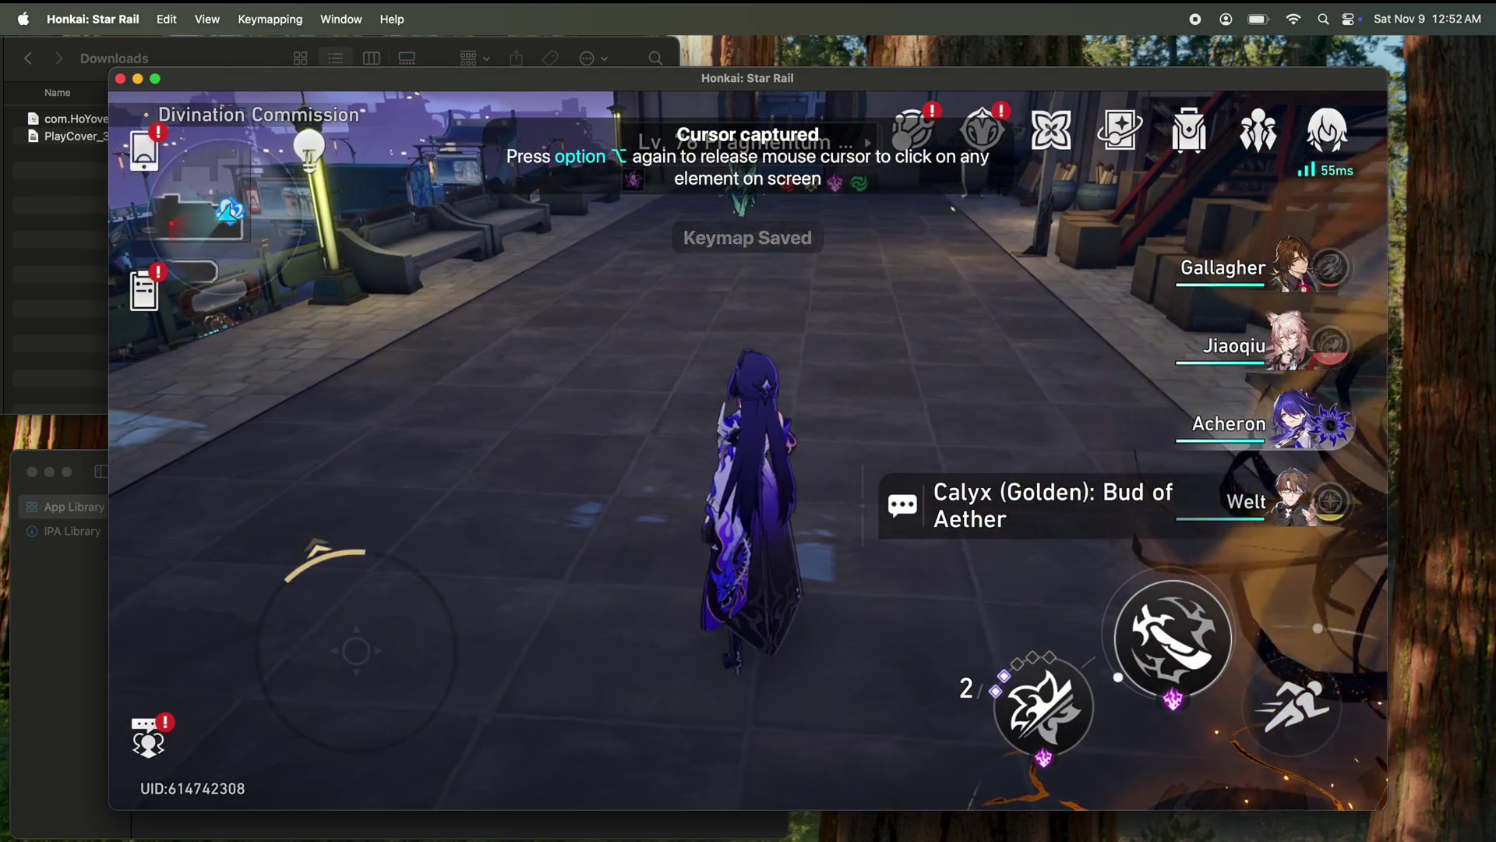
key(s)
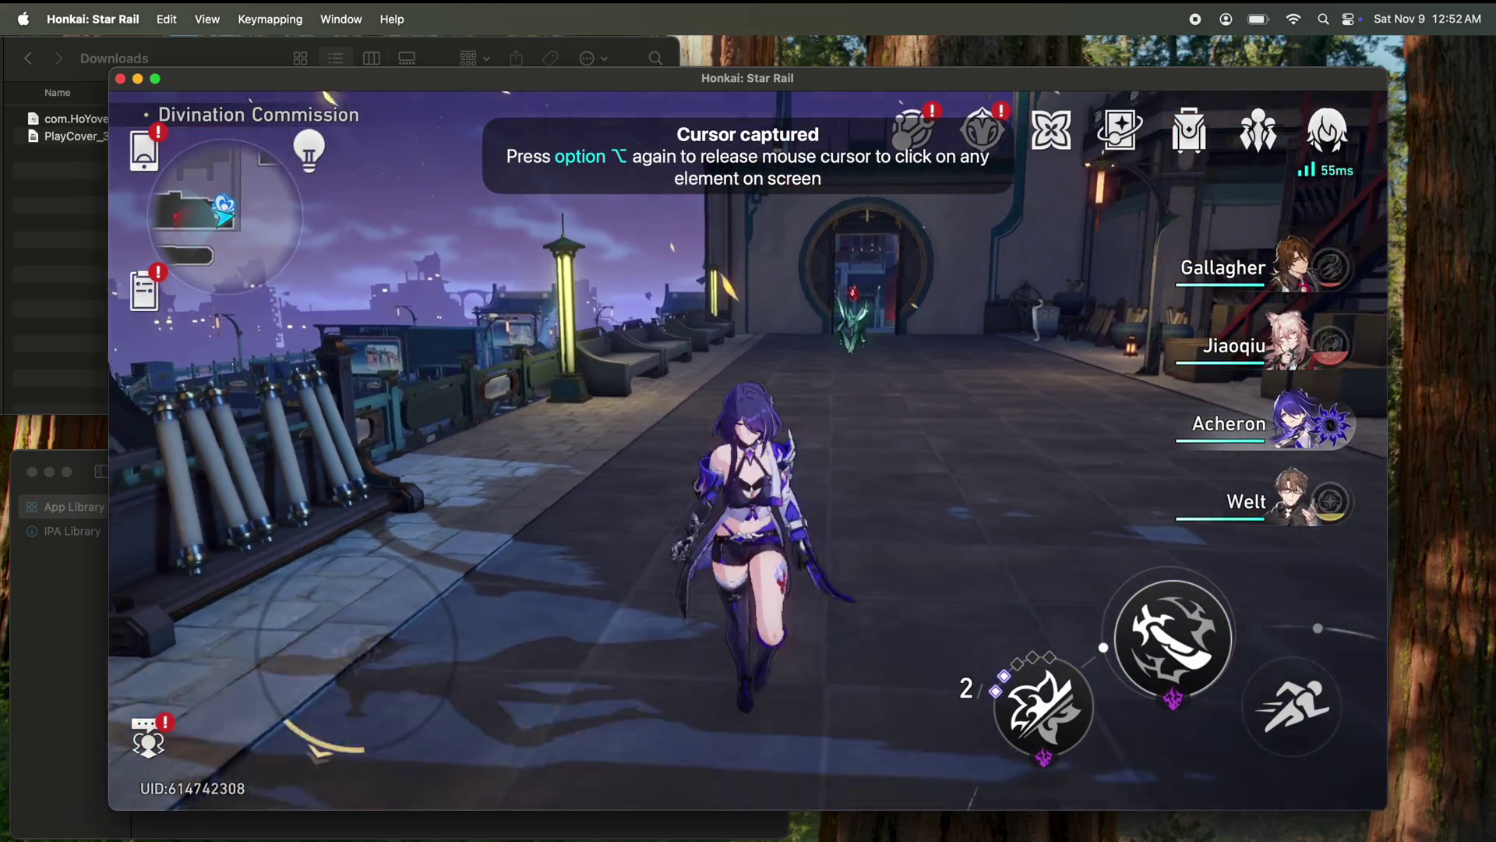
mouse_move(748, 421)
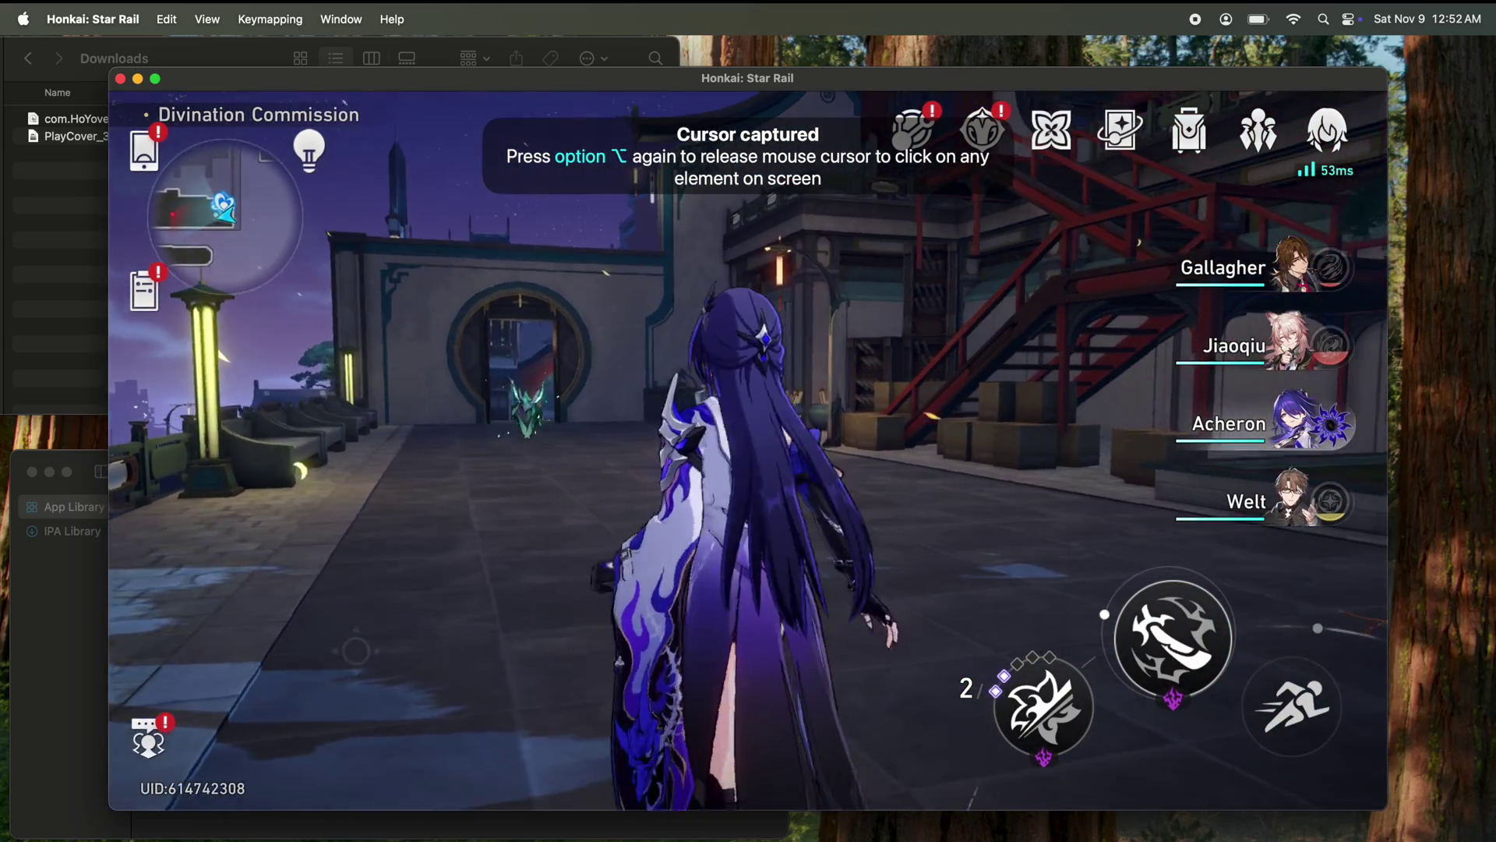
key(alt)
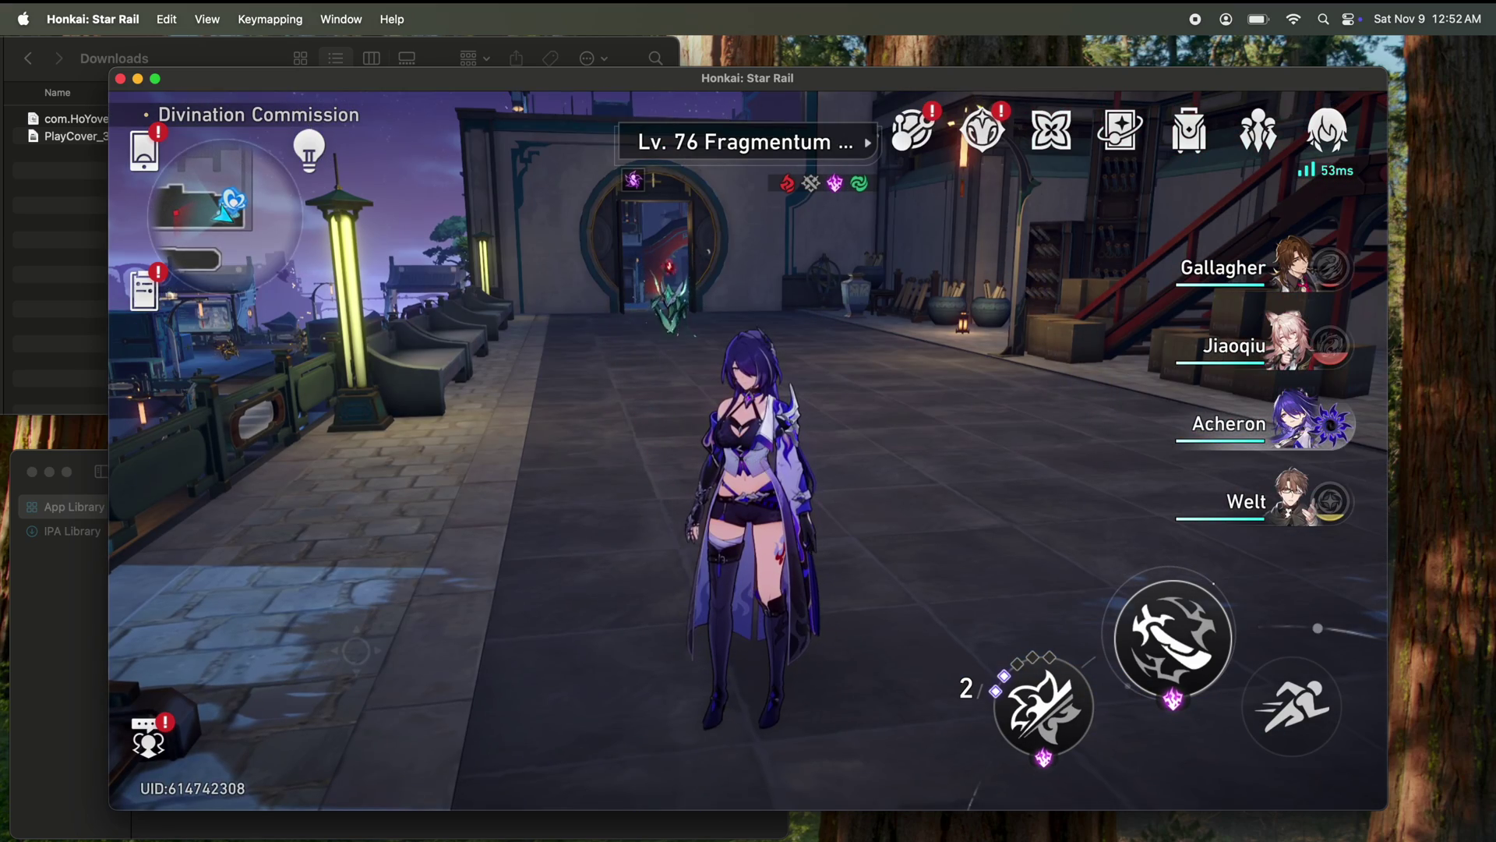
key(d)
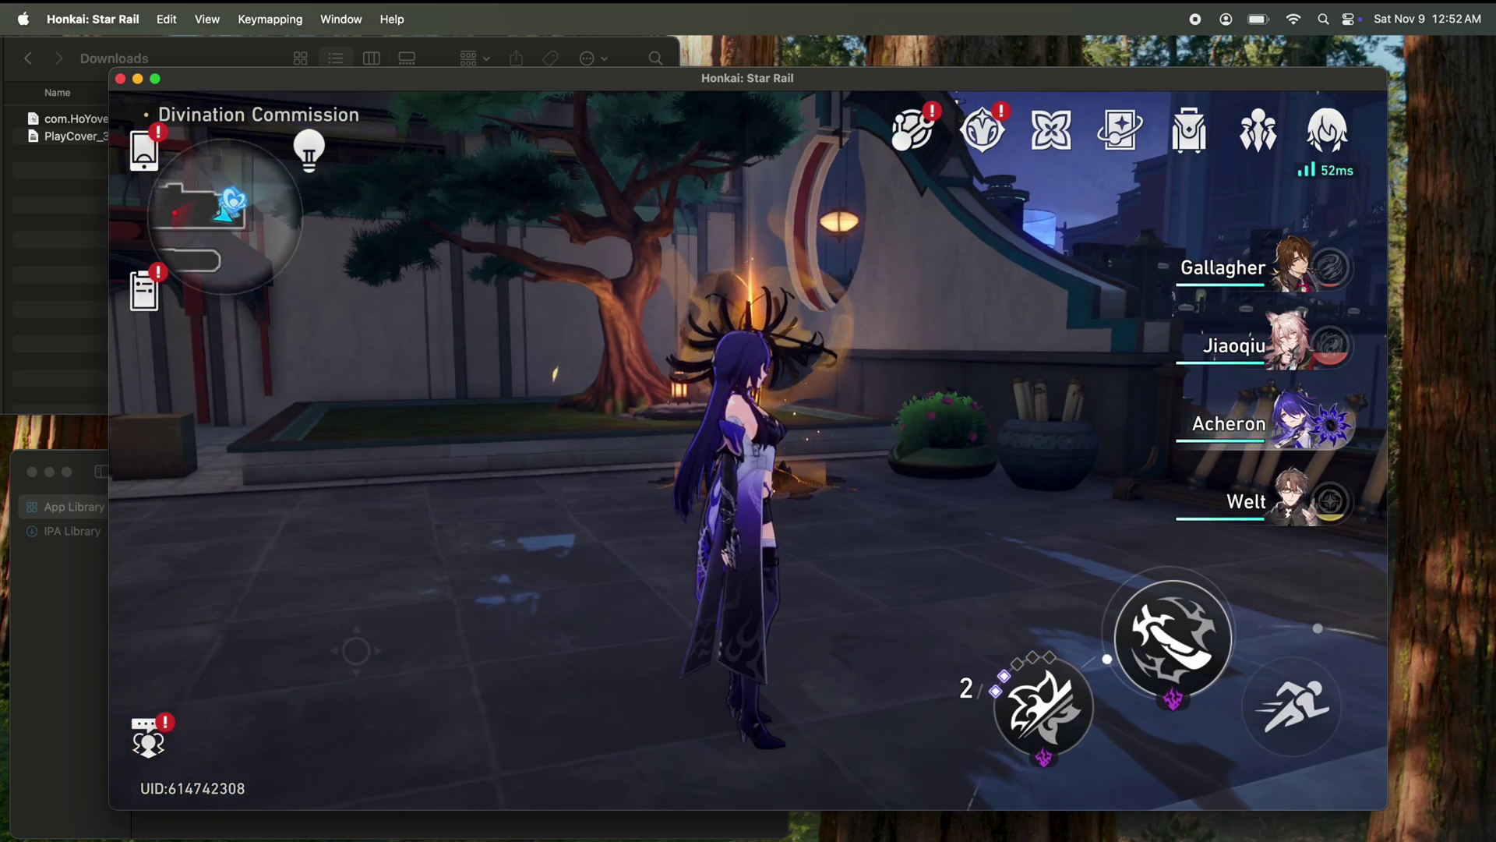
key(a)
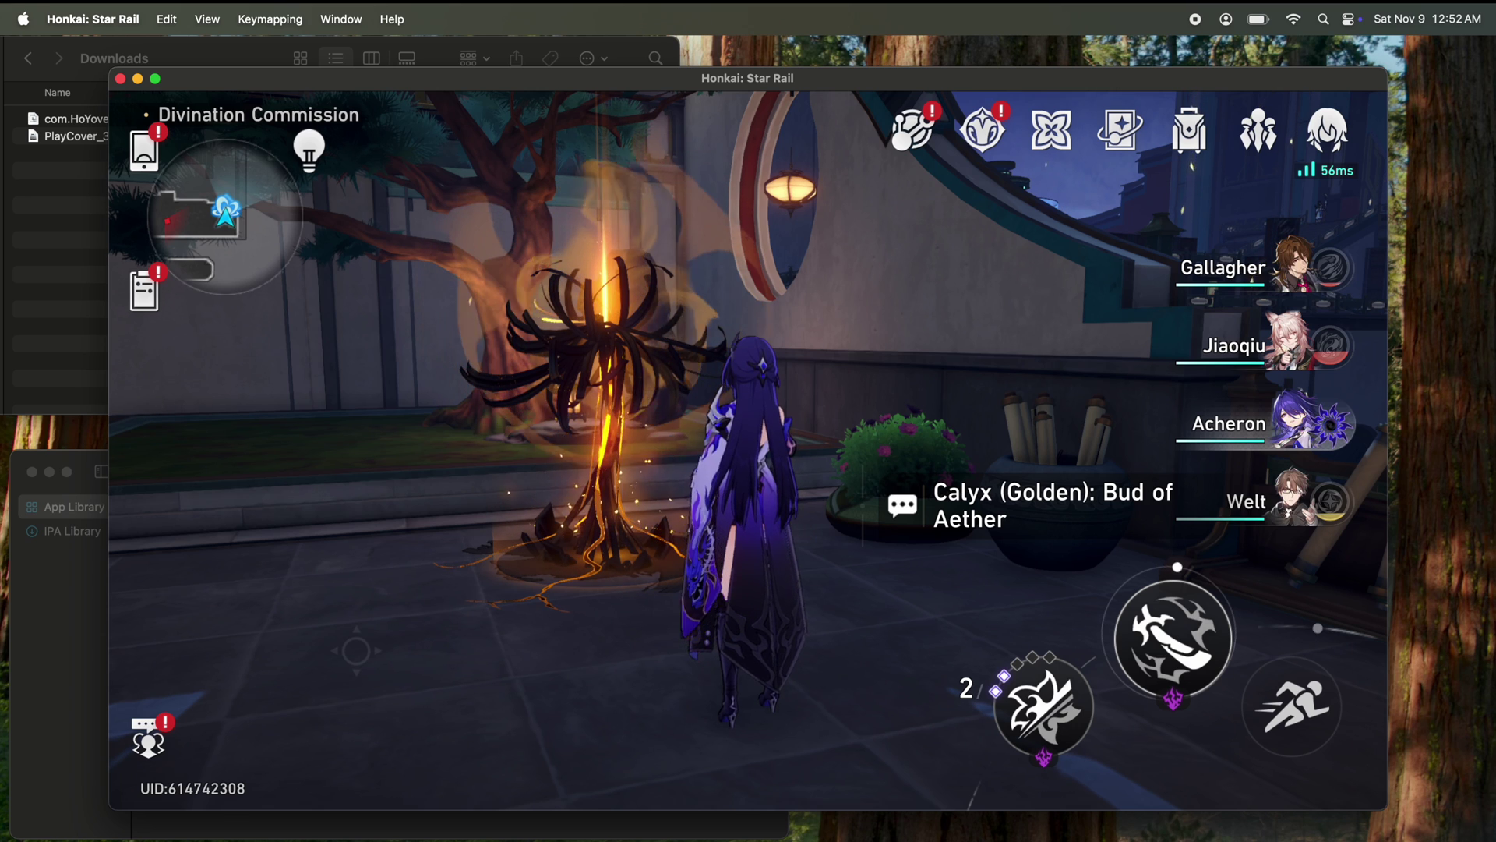